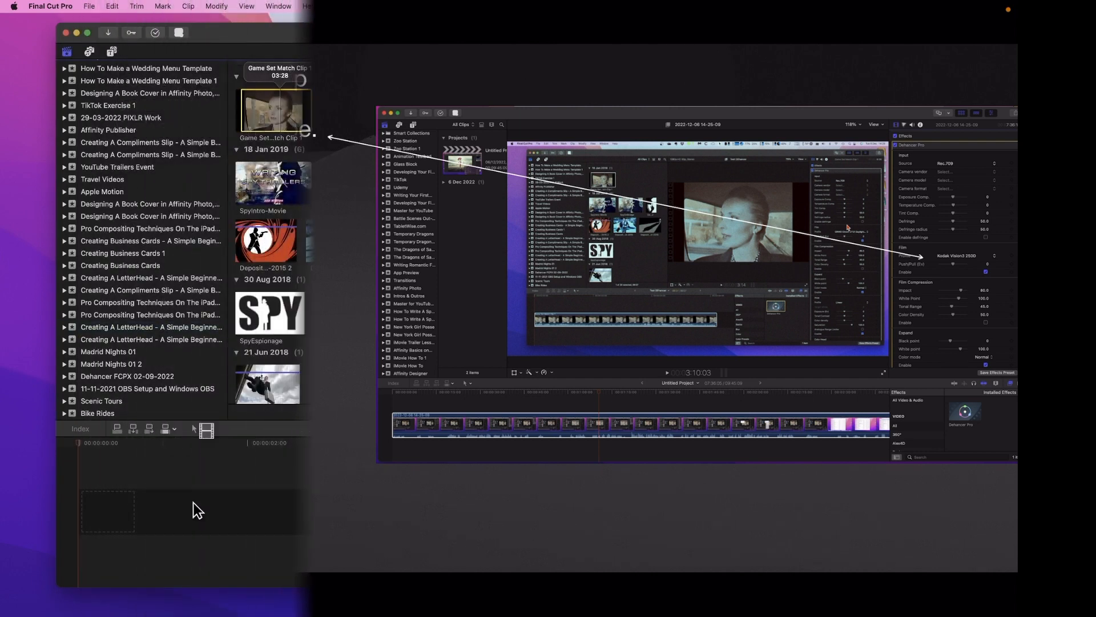
Add Game Set Match Clip 1 to the empty timeline and apply the Dehancer Pro effect to it.
drag(193, 502, 127, 505)
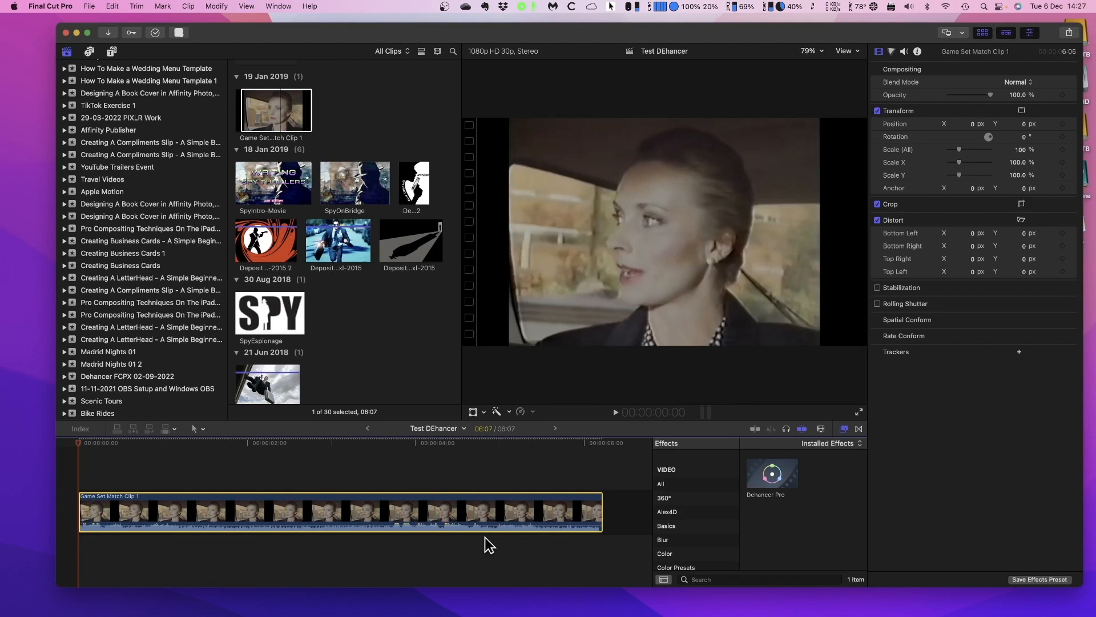
click(773, 480)
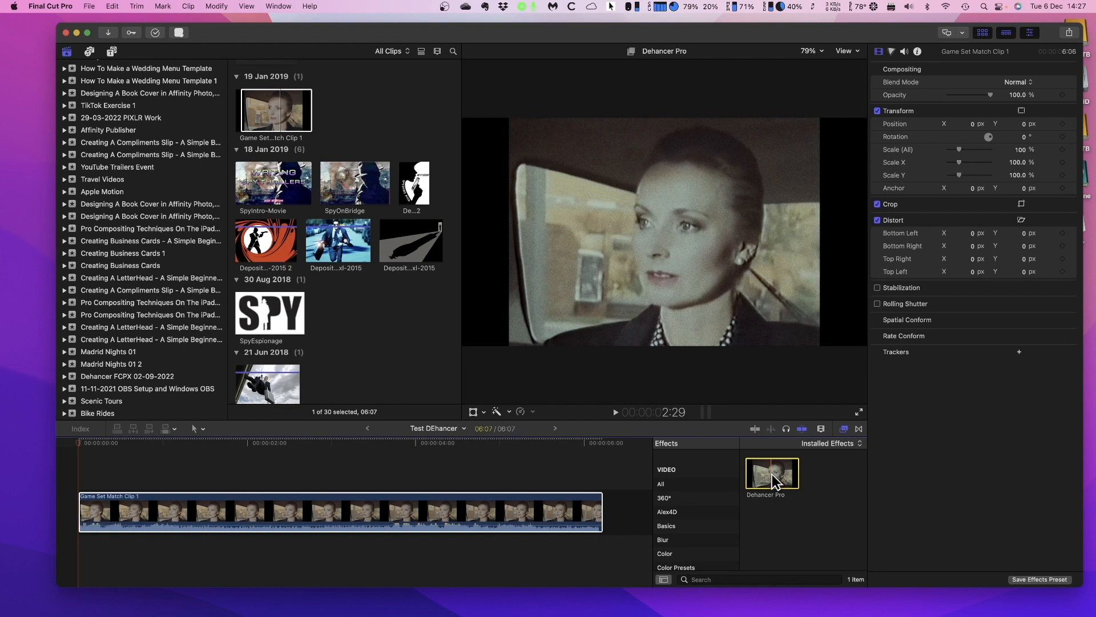
drag(765, 479, 514, 514)
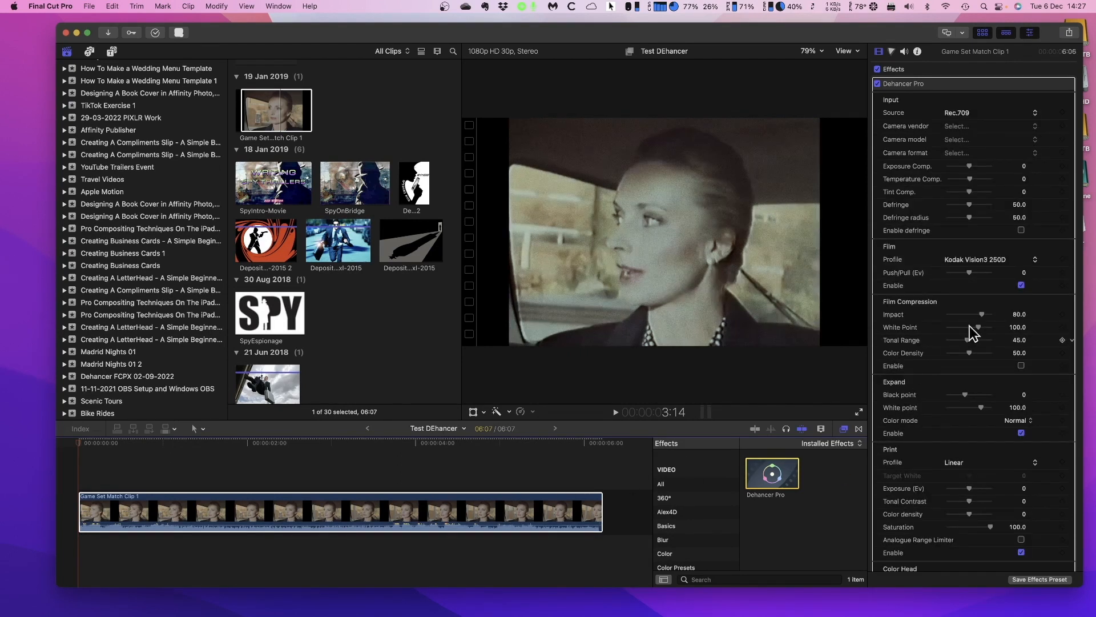
Try the Prokudin-Gorskiy 1906 (experimental) and Rollei CN200 film profiles on the clip.
click(995, 261)
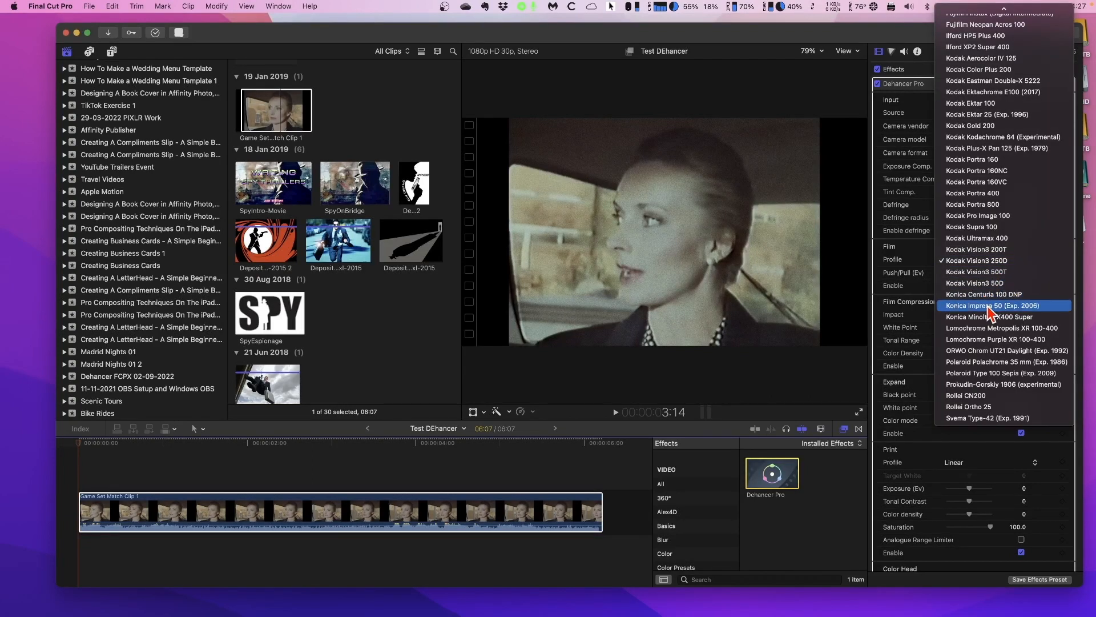
click(971, 386)
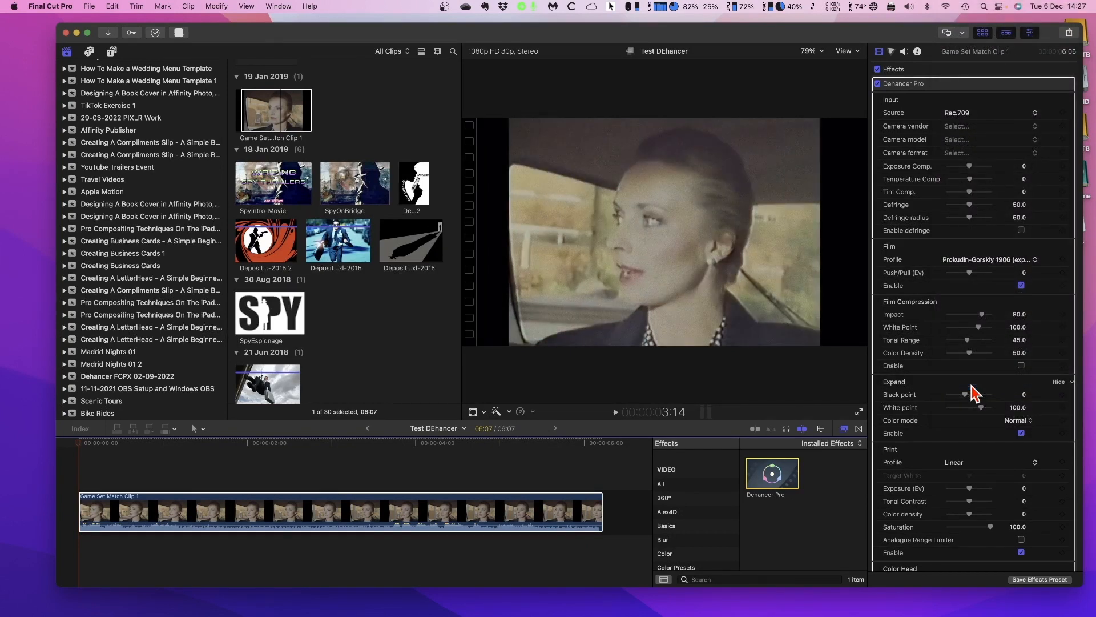
click(1013, 265)
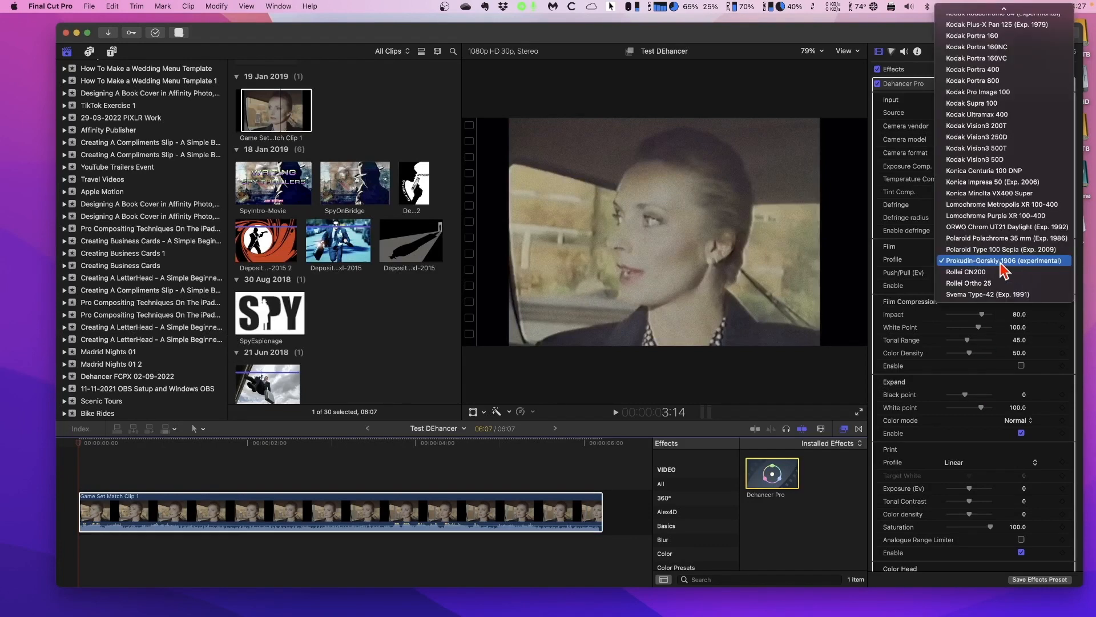
click(980, 272)
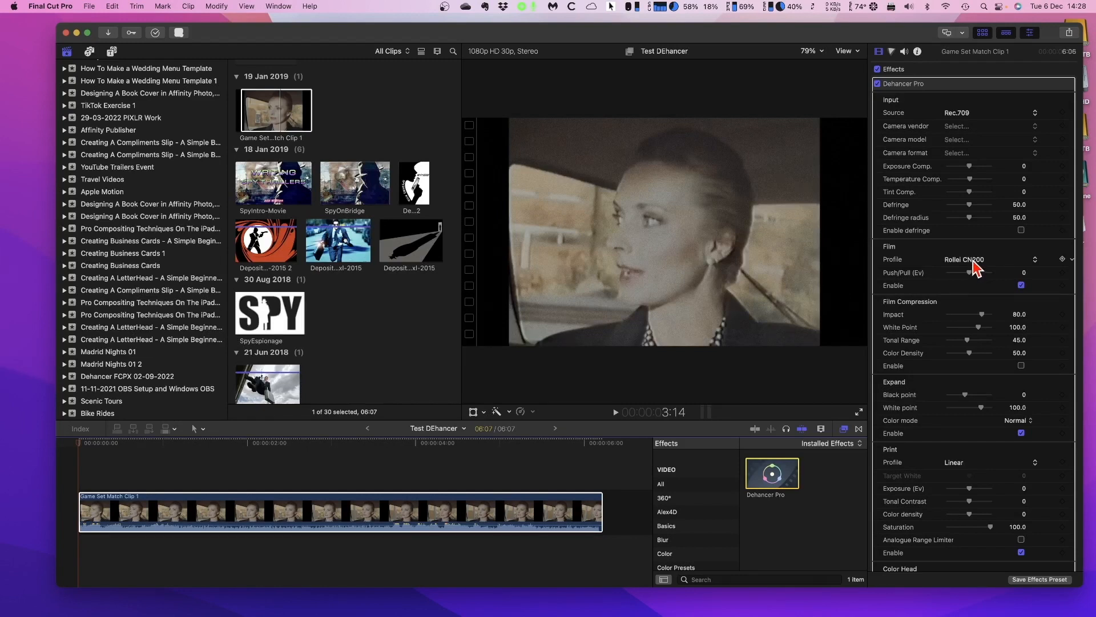
Try the Polaroid Type 100 Sepia (Exp. 2009) and ORWO Chrom UT21 Daylight (Exp. 1992) film profiles on the clip.
click(976, 266)
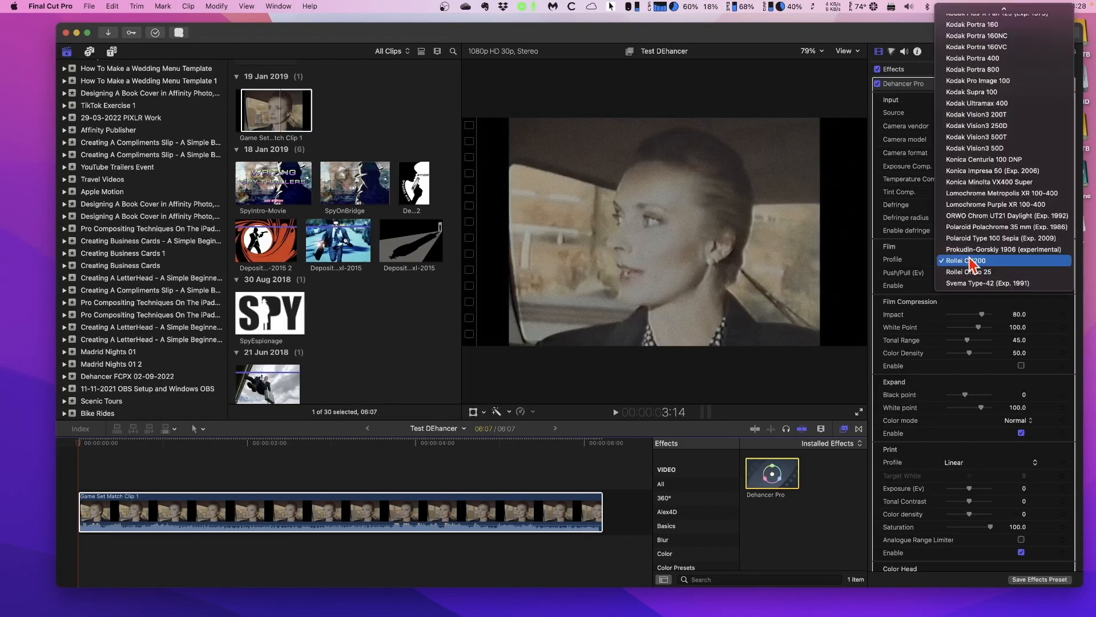
click(977, 239)
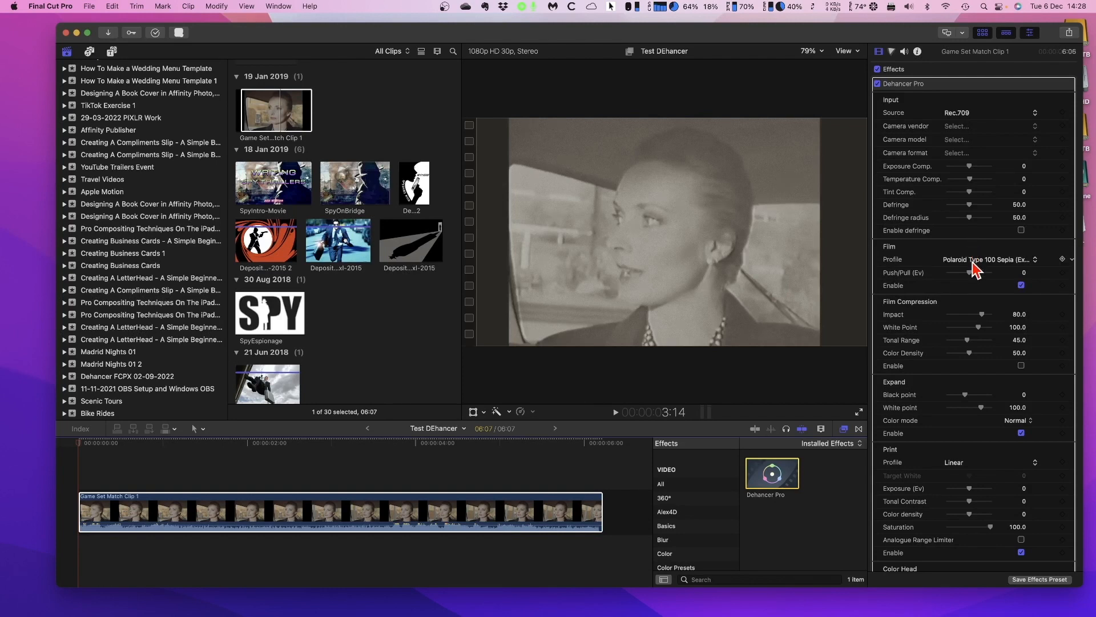
click(975, 266)
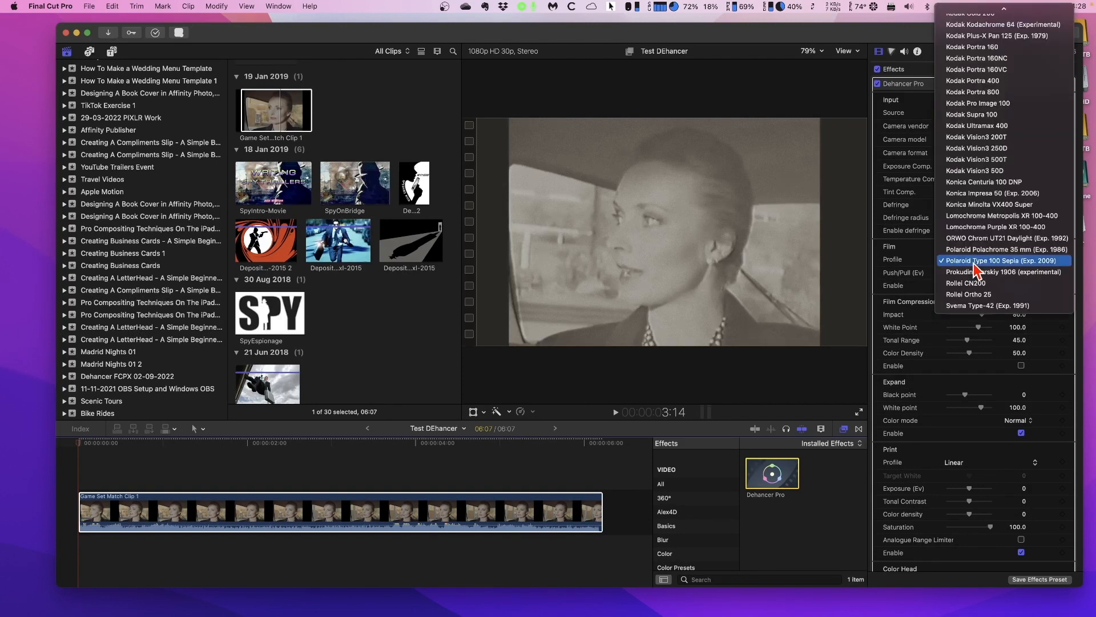
click(980, 239)
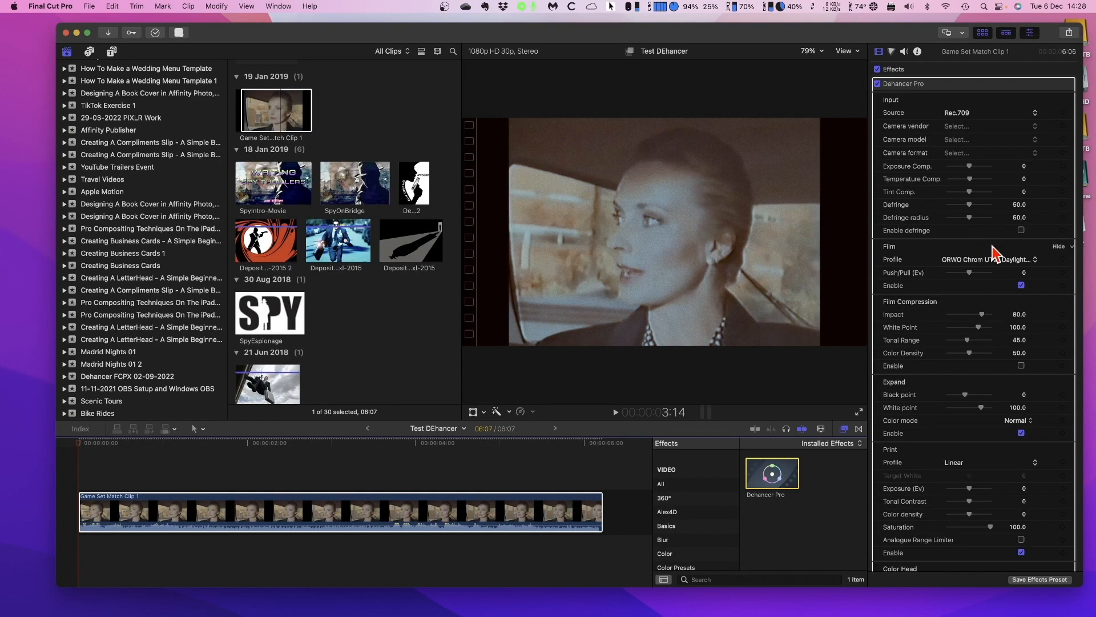
click(980, 262)
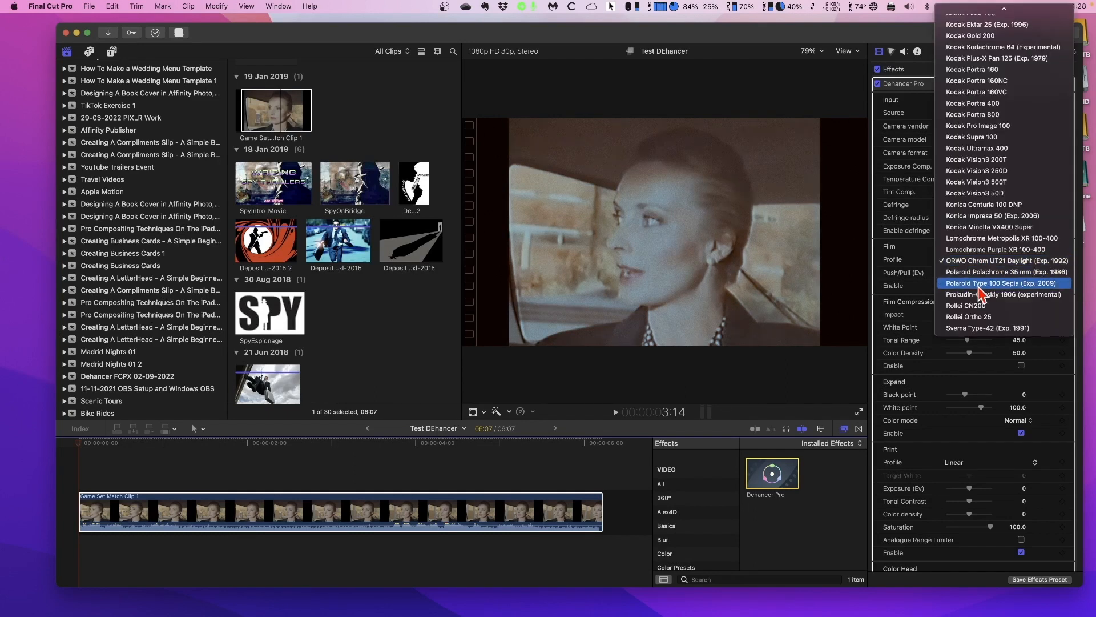
scroll(977, 296, up, 1)
click(980, 295)
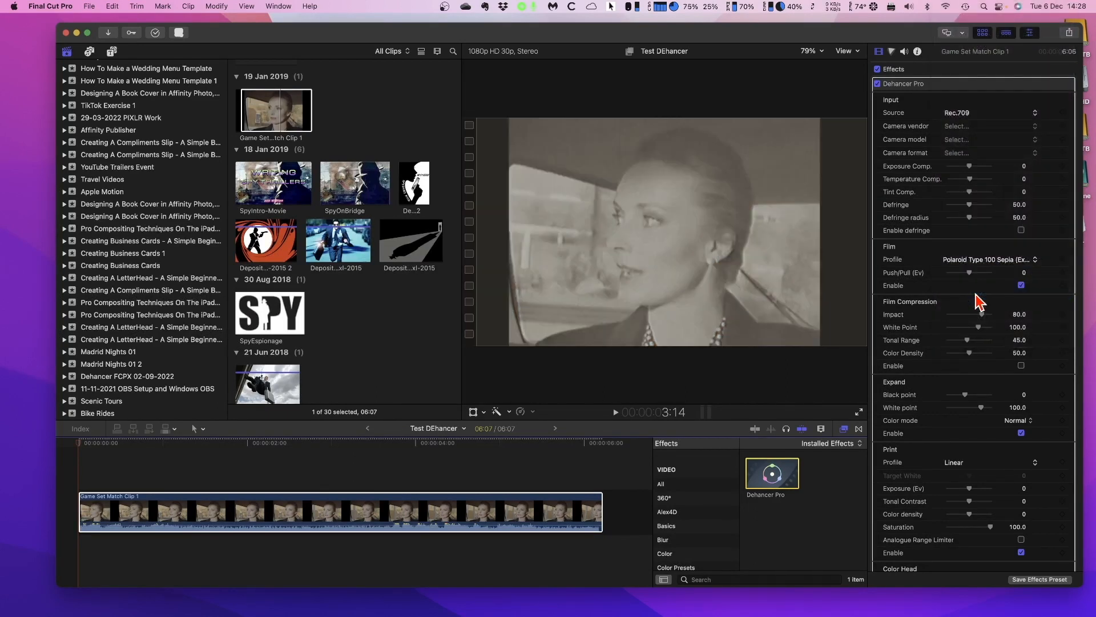
Set the Dehancer Pro film profile to Prokudin-Gorskiy 1906 (experimental).
click(969, 262)
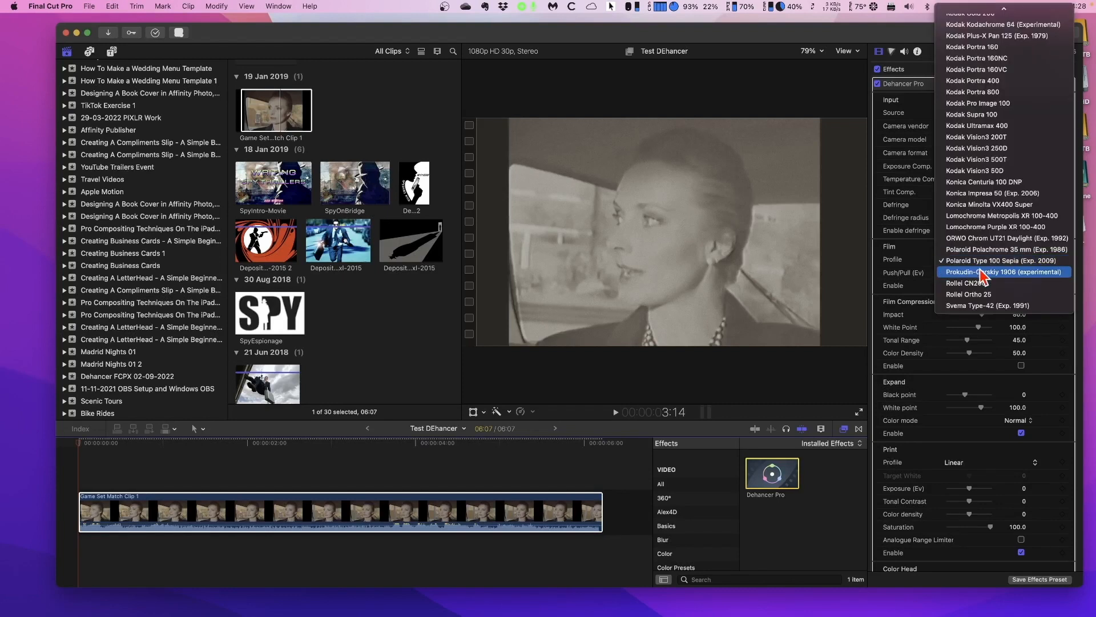
click(983, 273)
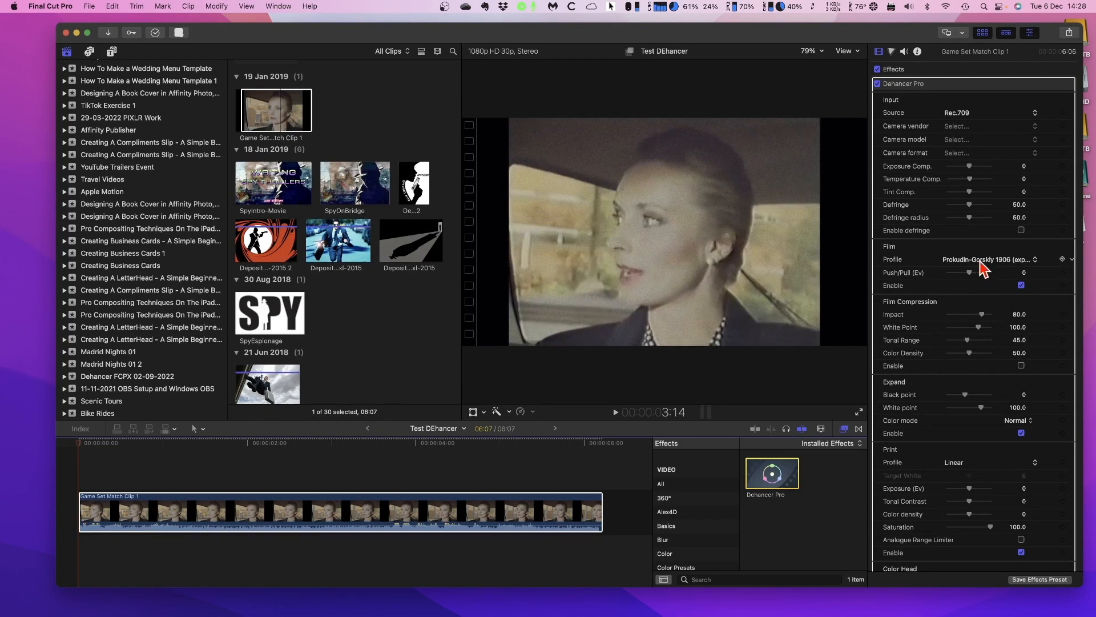
click(983, 261)
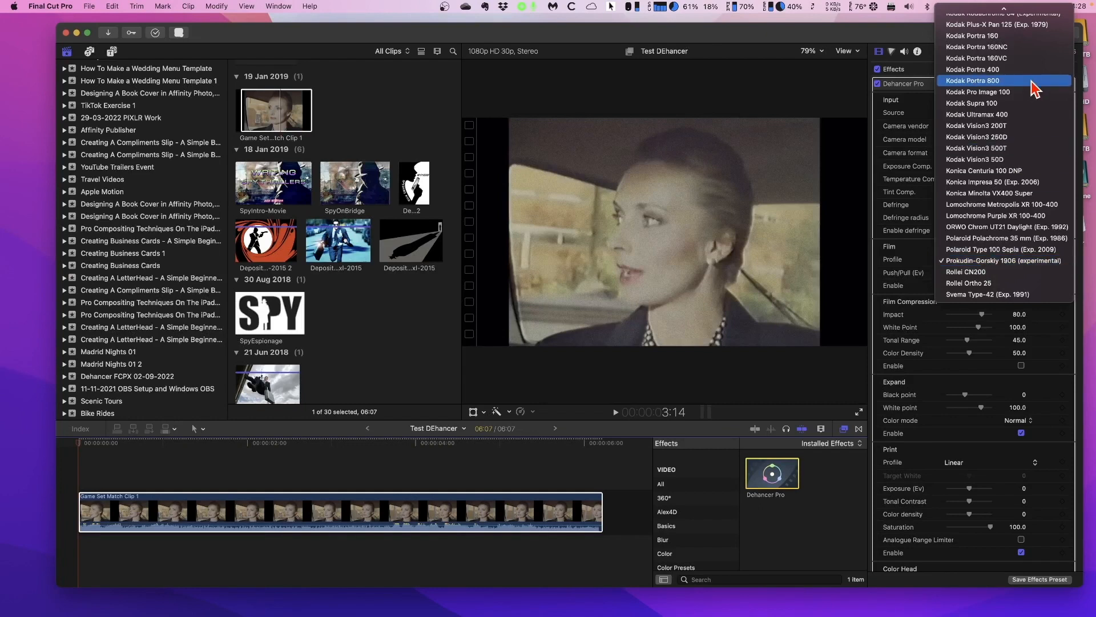
mouse_move(1013, 7)
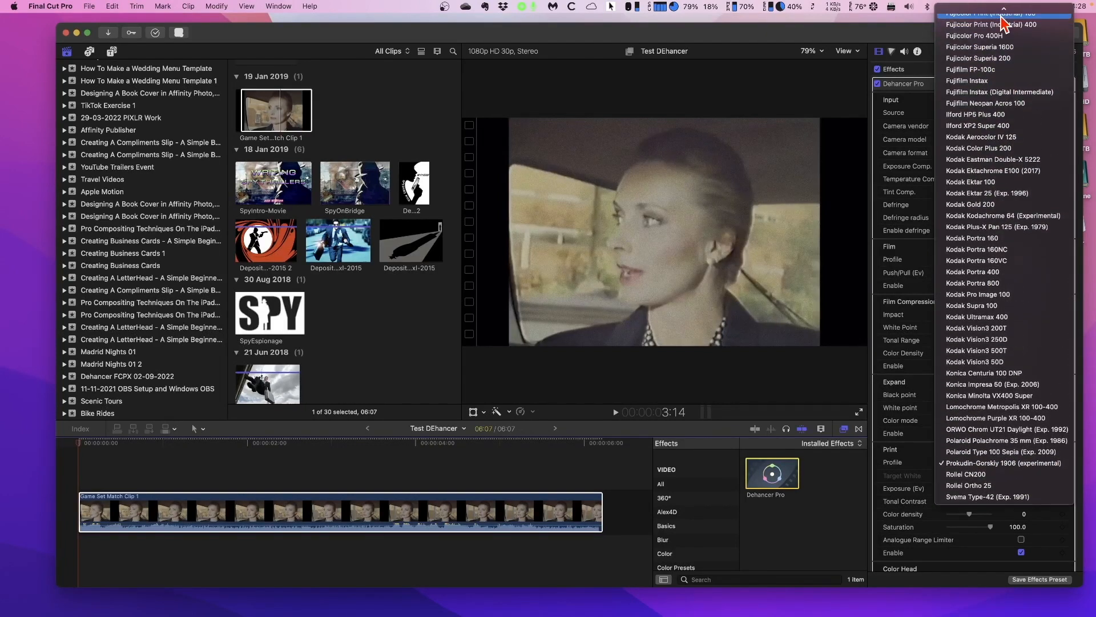
click(974, 464)
Export the Dehancer Pro look as a LUT file to the iCloud Documents folder, keeping the suggested file name.
scroll(975, 460, down, 3)
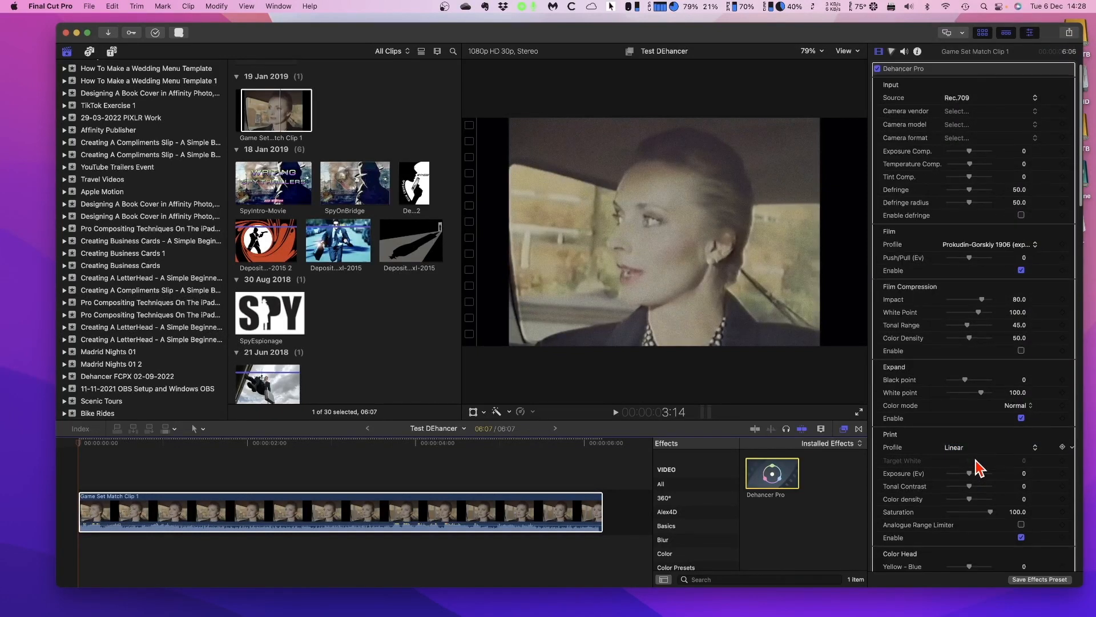
scroll(976, 460, up, 3)
scroll(978, 467, down, 10)
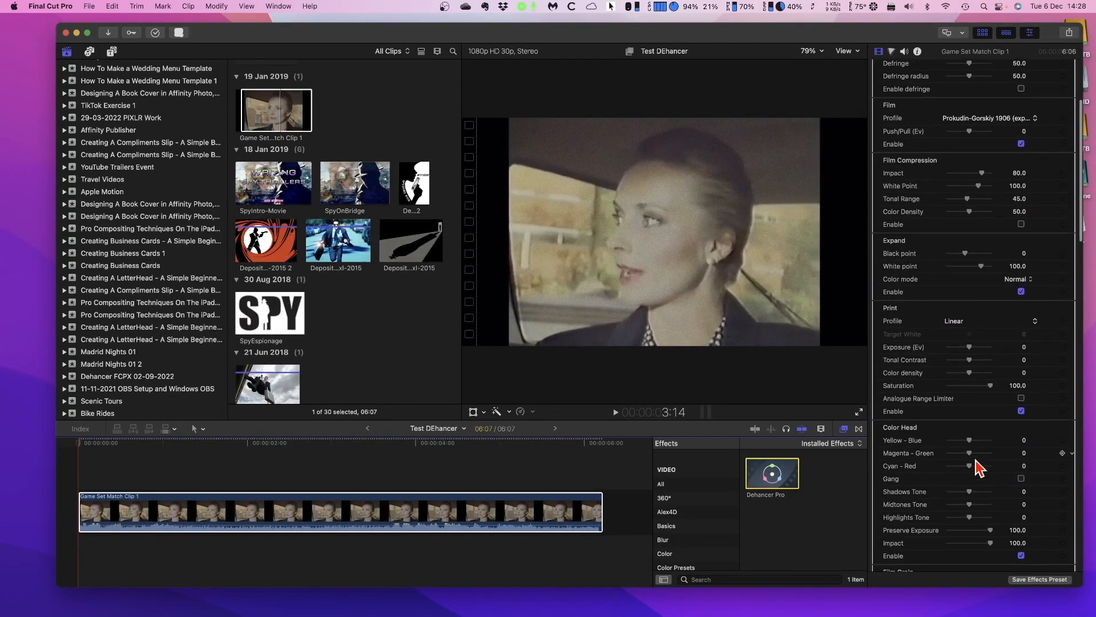
scroll(979, 468, down, 12)
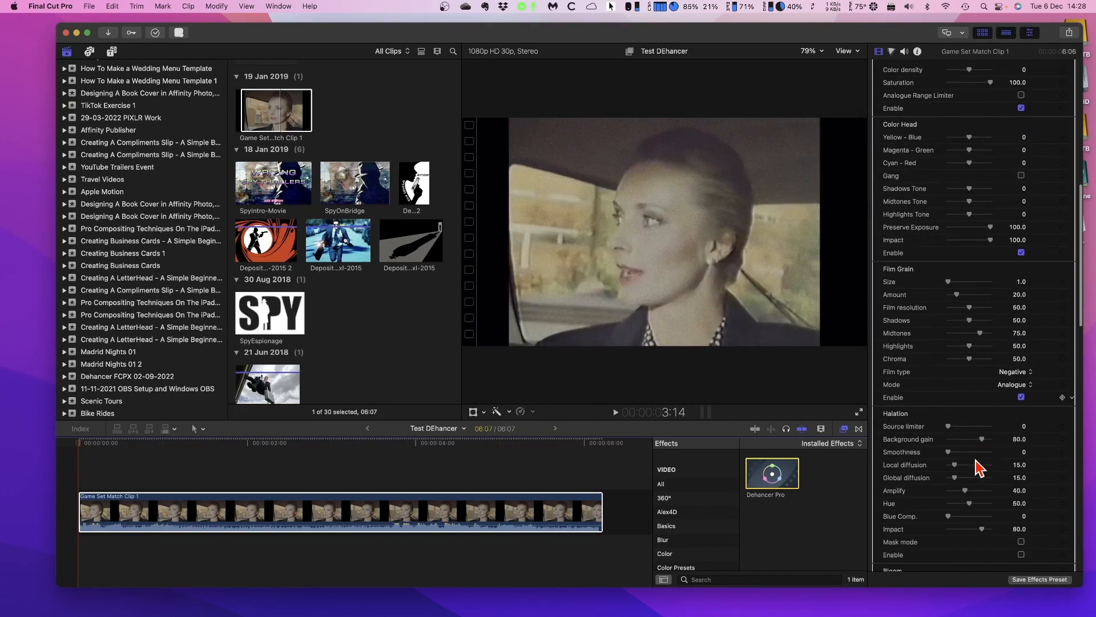
scroll(980, 467, down, 16)
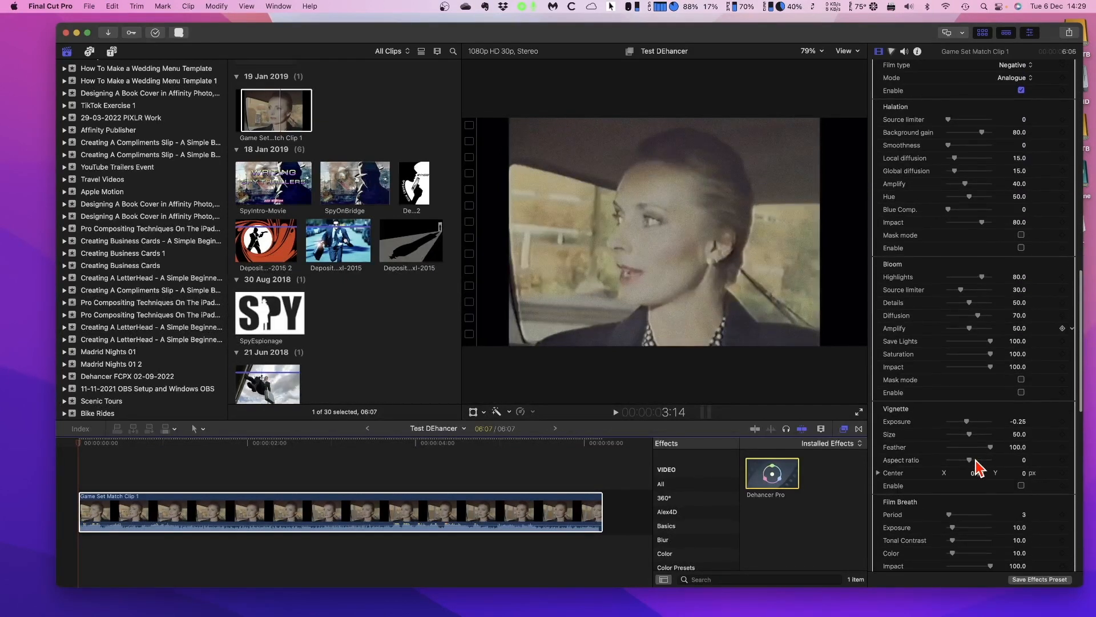
scroll(977, 468, down, 2)
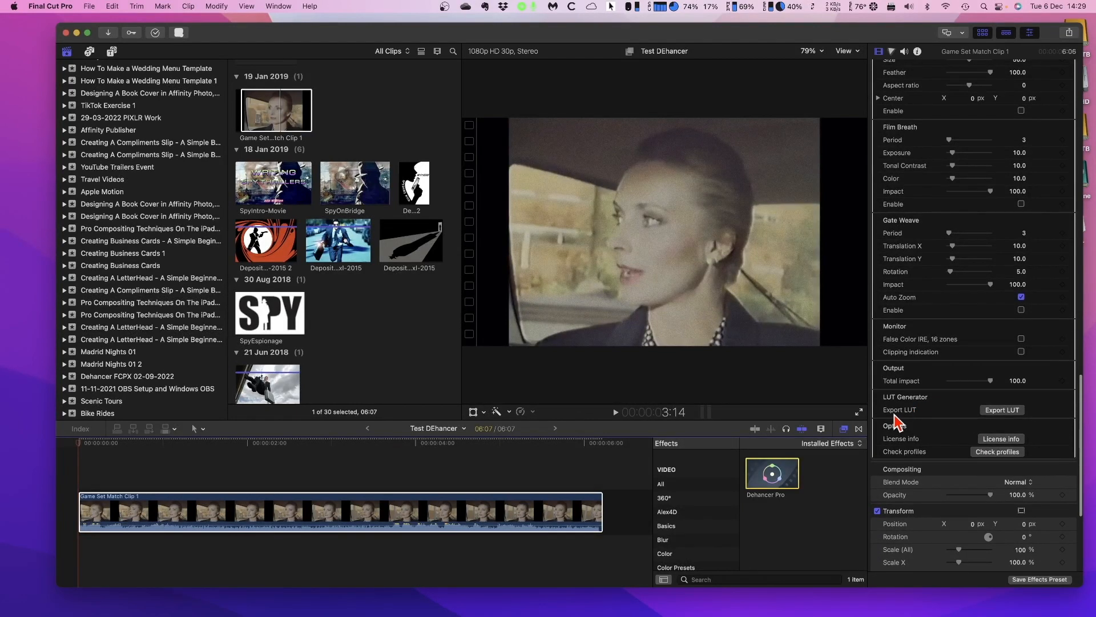
click(998, 410)
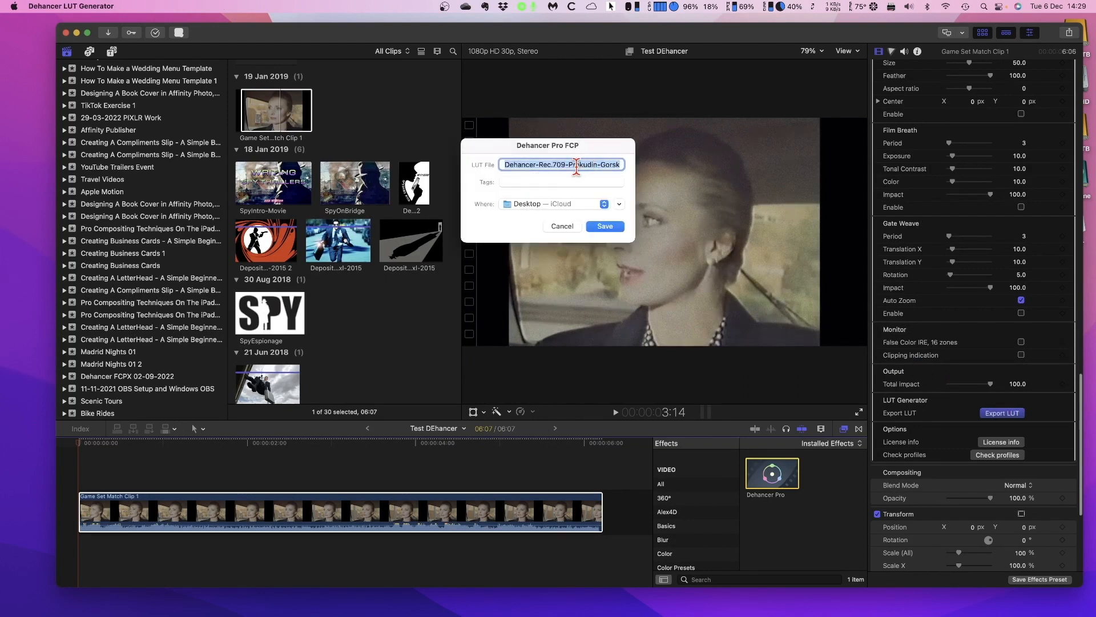
click(604, 204)
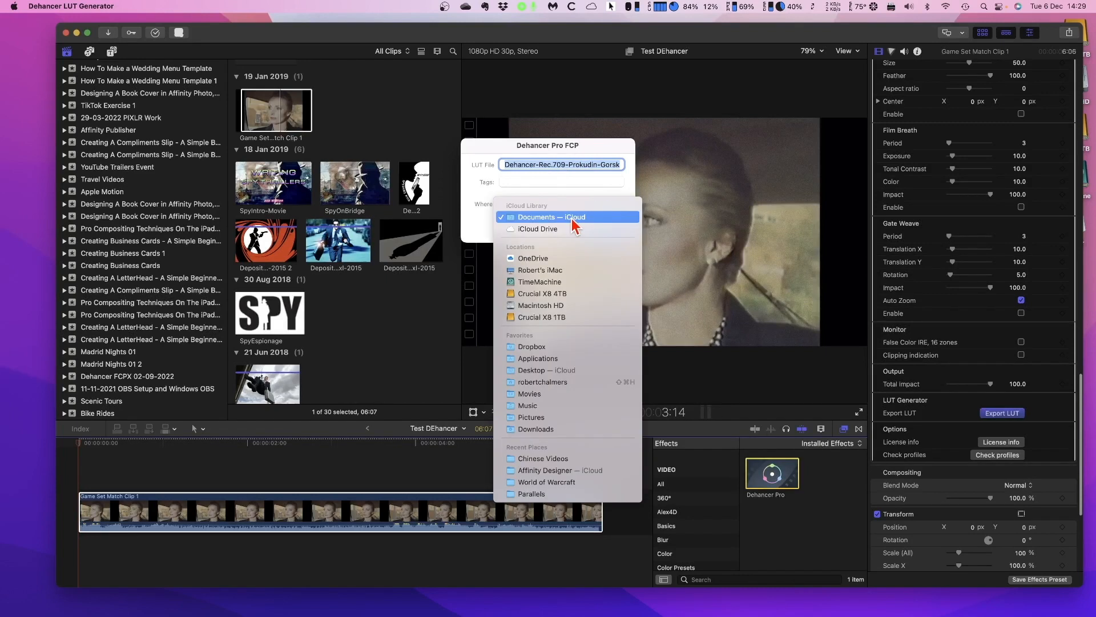
click(552, 221)
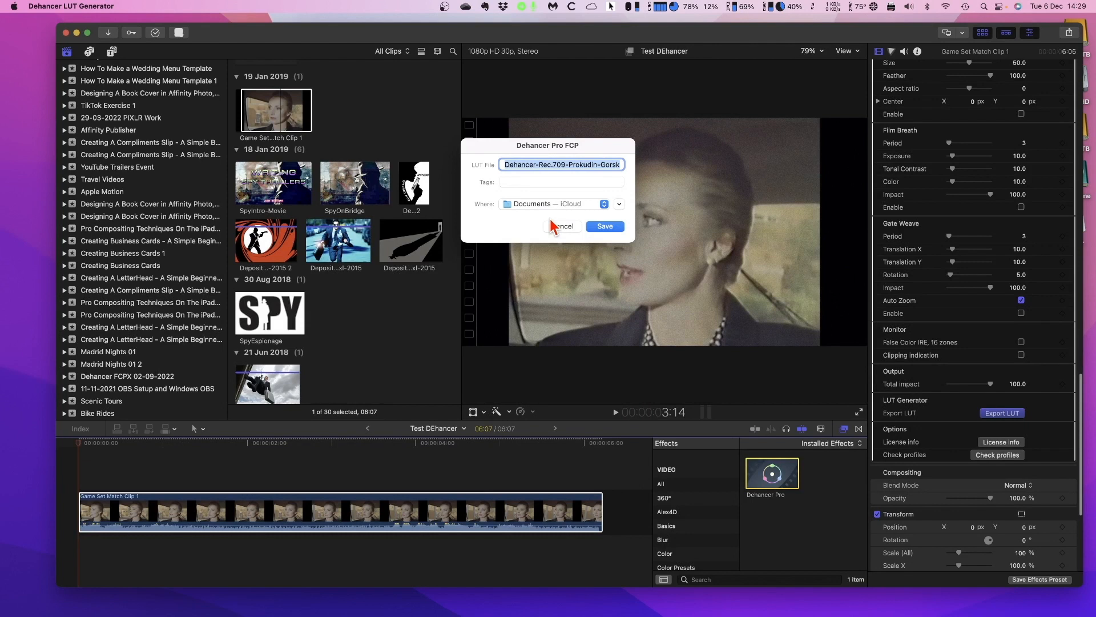
click(606, 228)
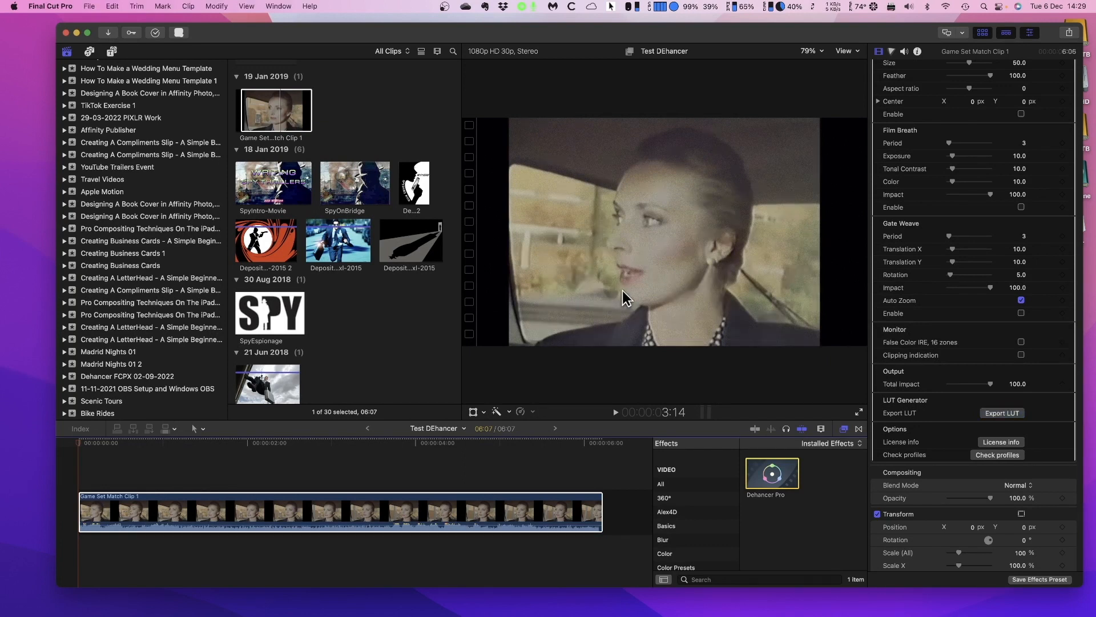
Switch to Finder, sort the Documents folder by date added, newest first, and select the exported Prokudin-Gorskiy .cube file.
click(76, 33)
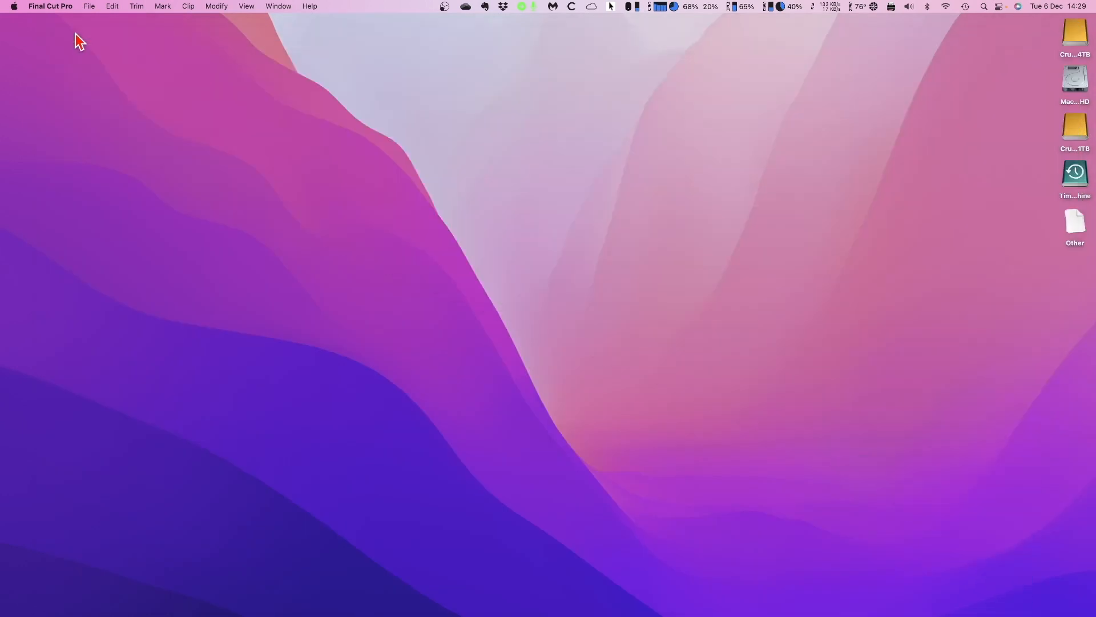
mouse_move(247, 596)
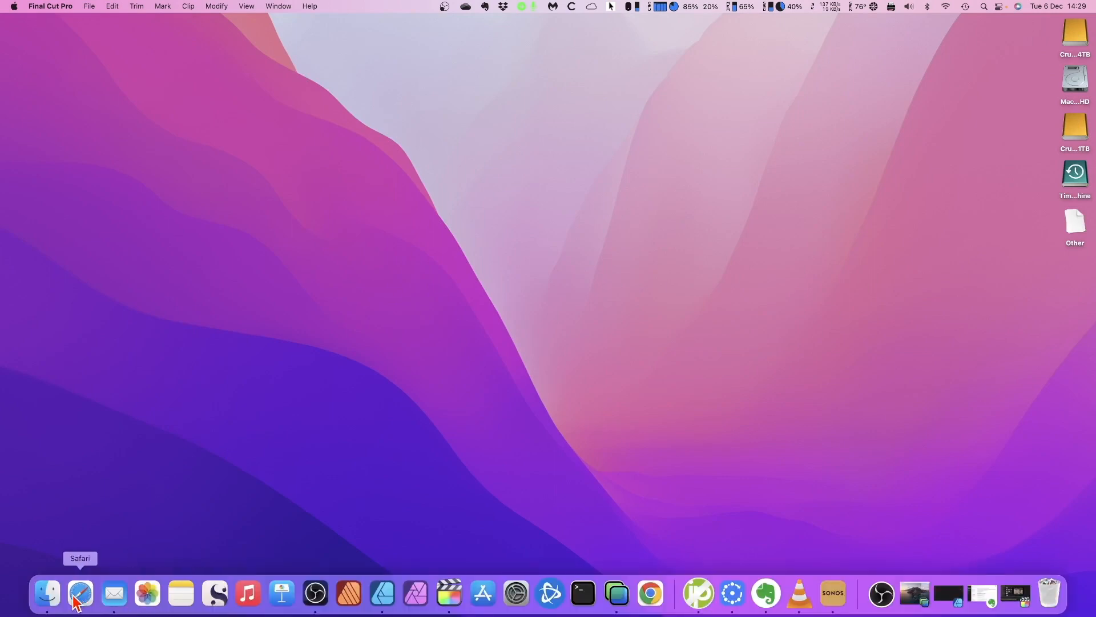
click(51, 595)
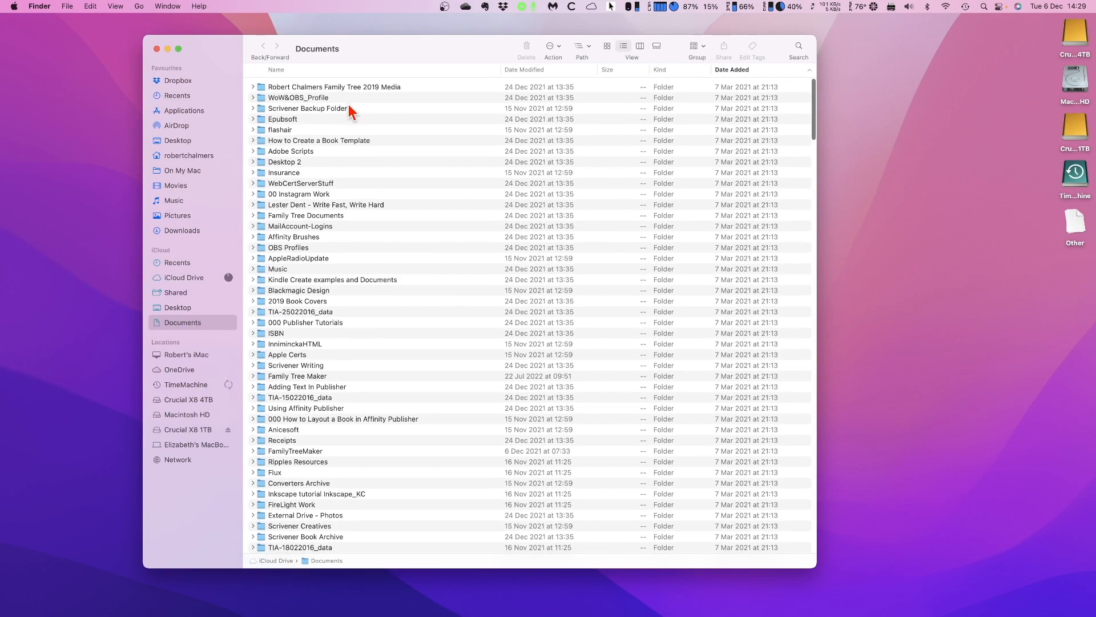
click(739, 71)
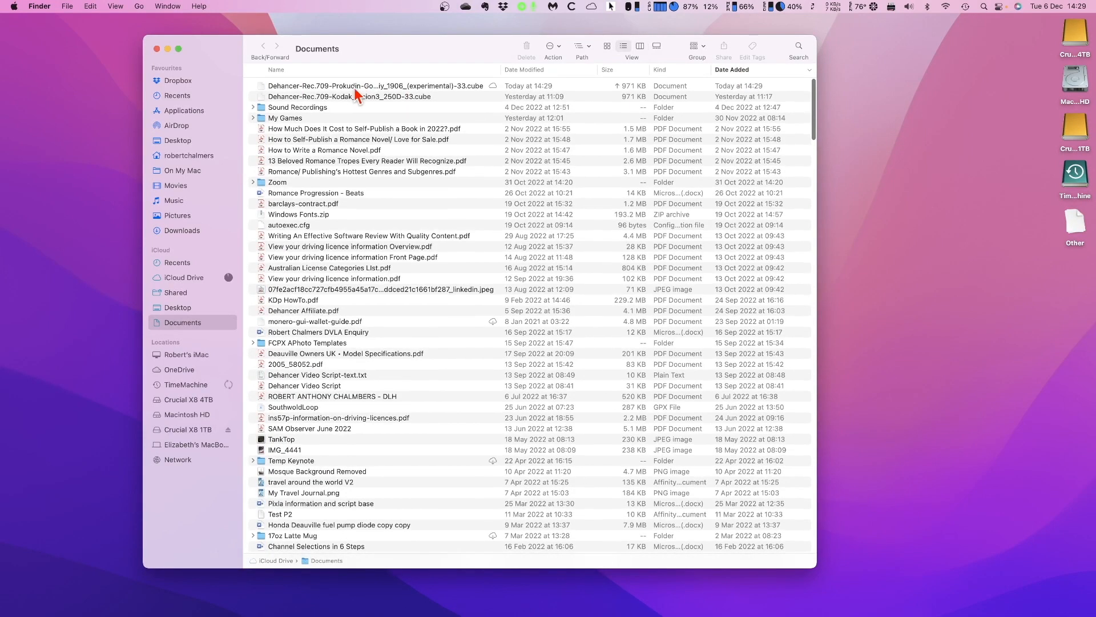
click(373, 85)
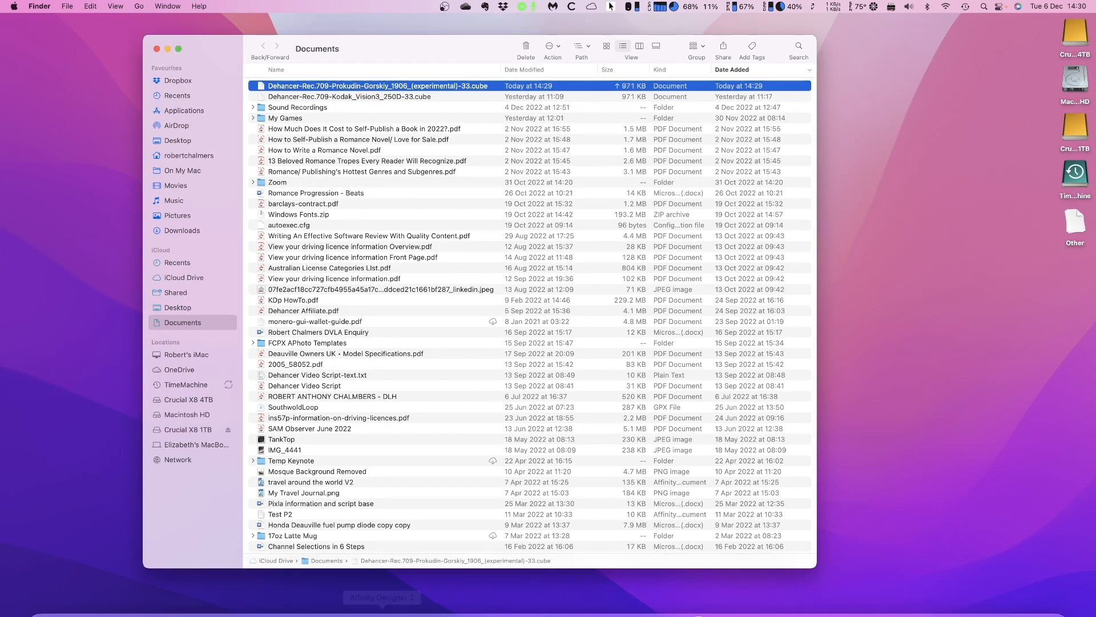
Switch to Affinity Photo 2 and open the recent document Dehancer LUT test.afphoto.
mouse_move(382, 615)
click(418, 596)
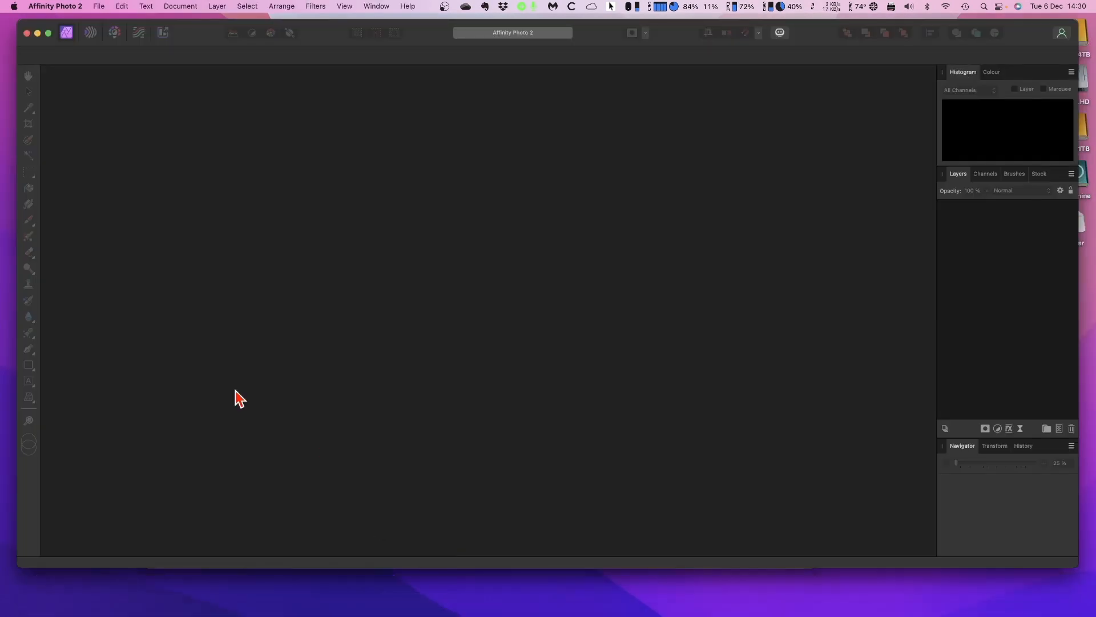
click(99, 6)
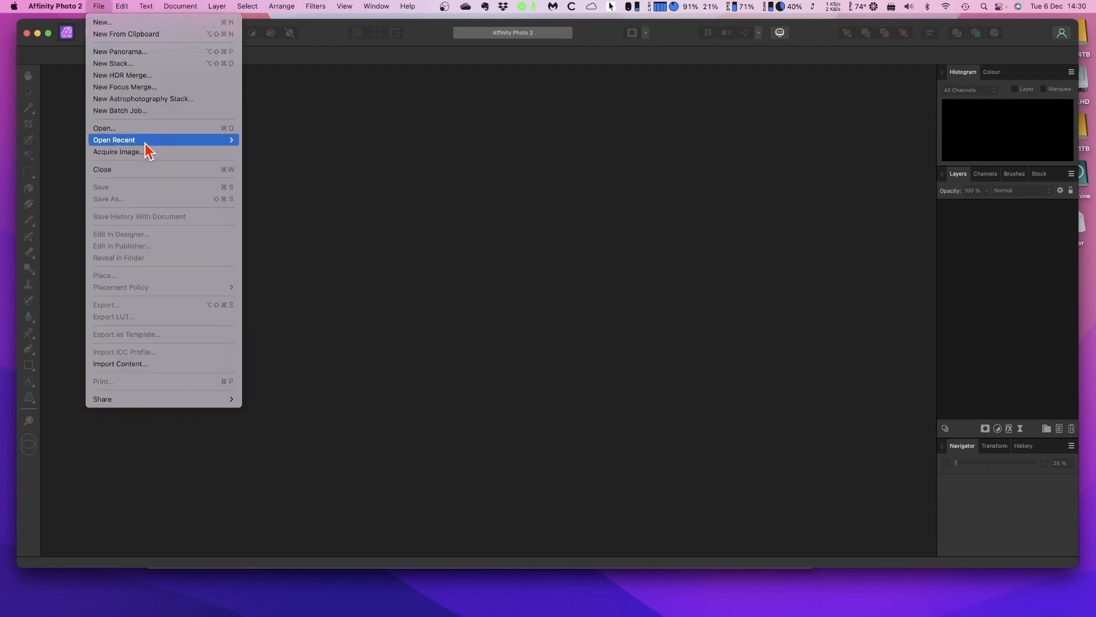
mouse_move(146, 148)
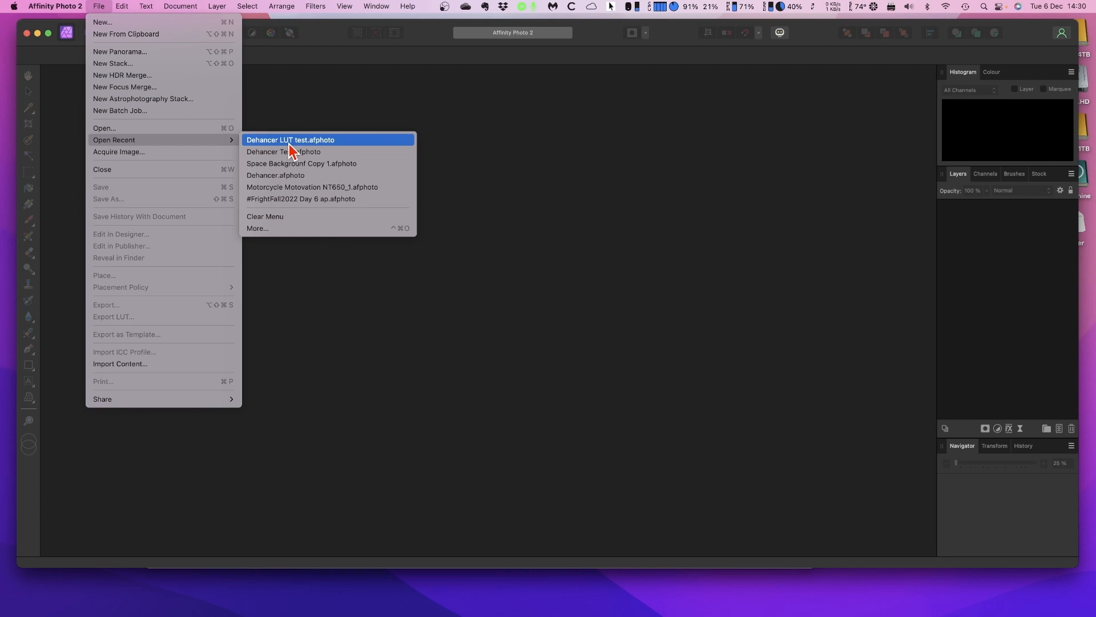
click(329, 143)
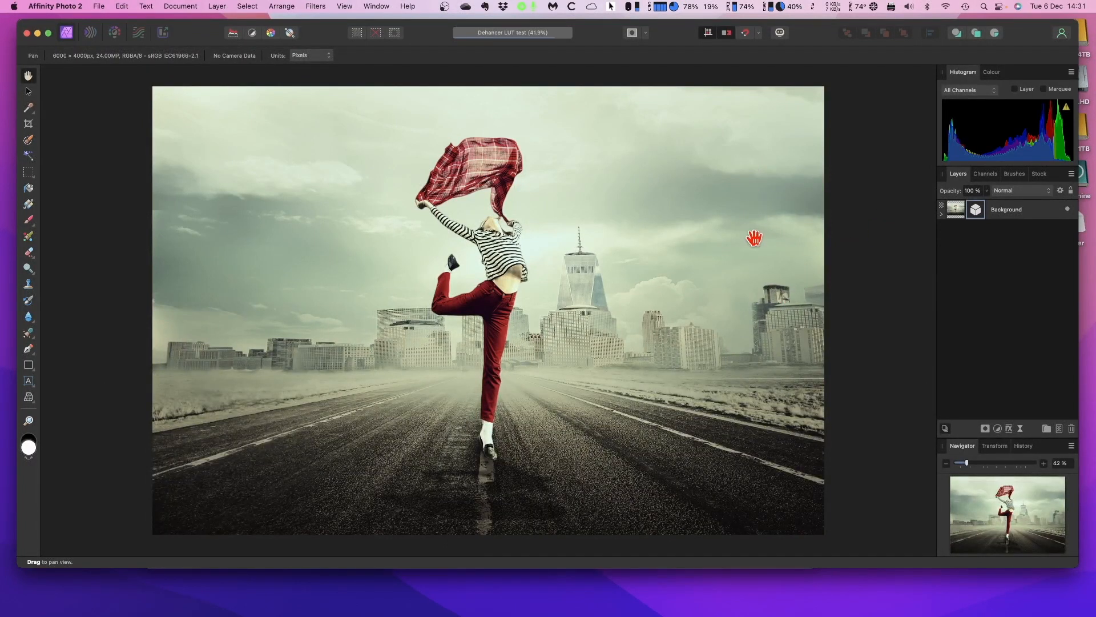
Switch to Finder to check the exported Prokudin-Gorskiy .cube file in the Documents folder, and return to Affinity Photo 2.
mouse_move(651, 611)
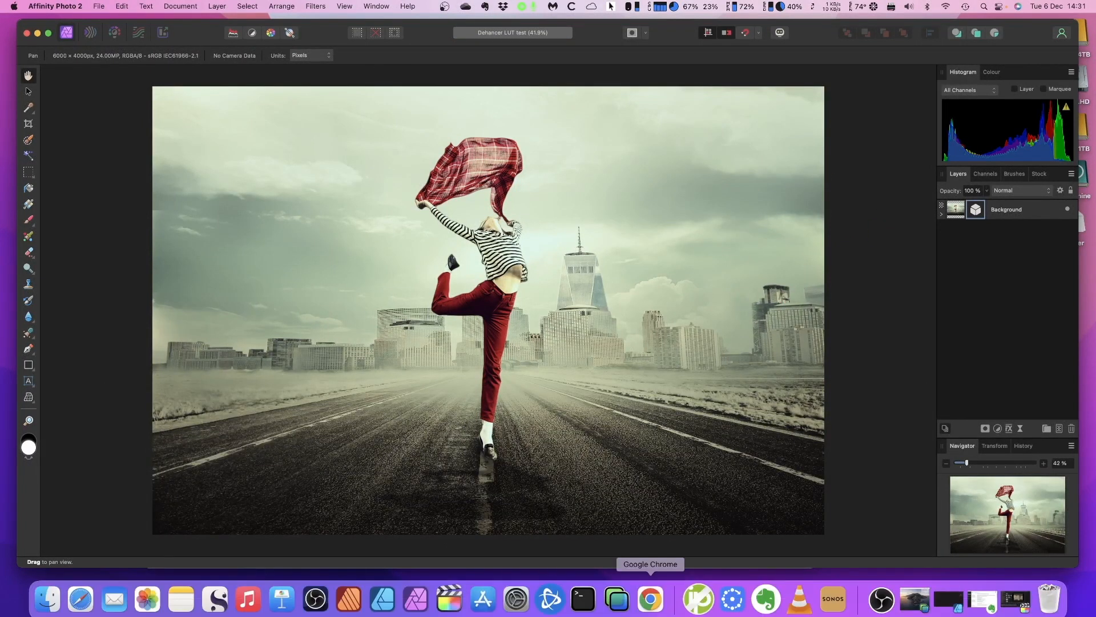
click(47, 594)
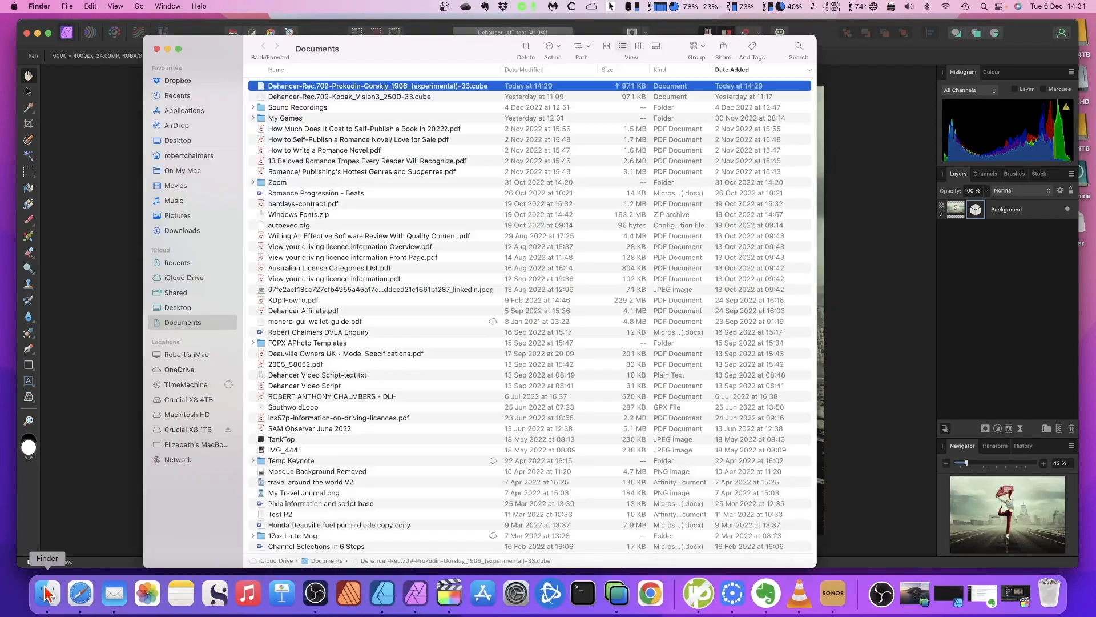
click(336, 98)
click(338, 86)
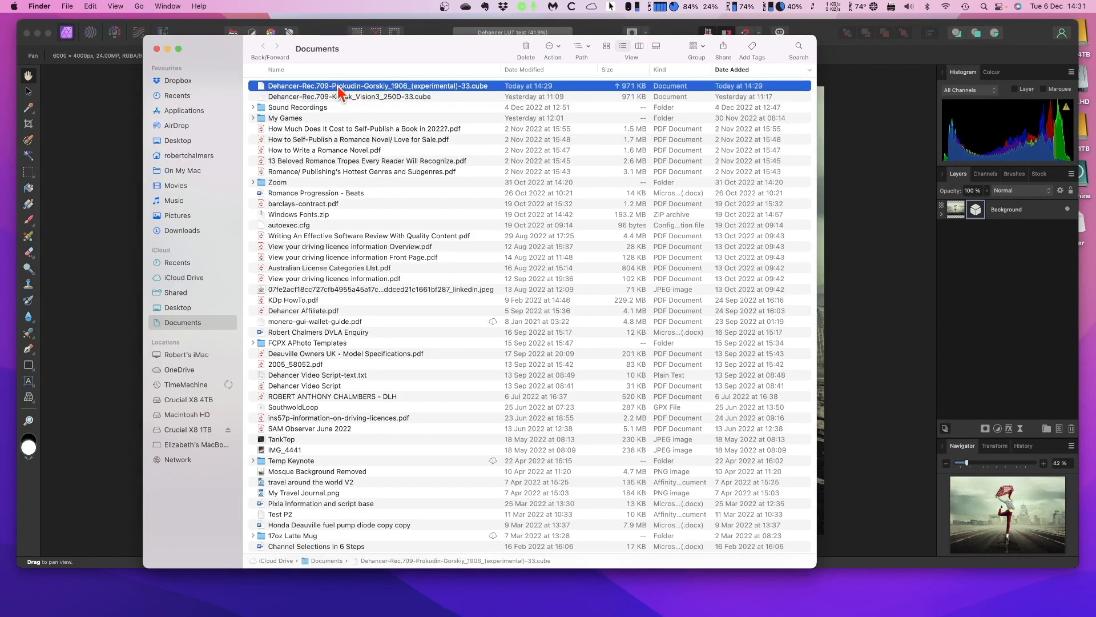
click(94, 94)
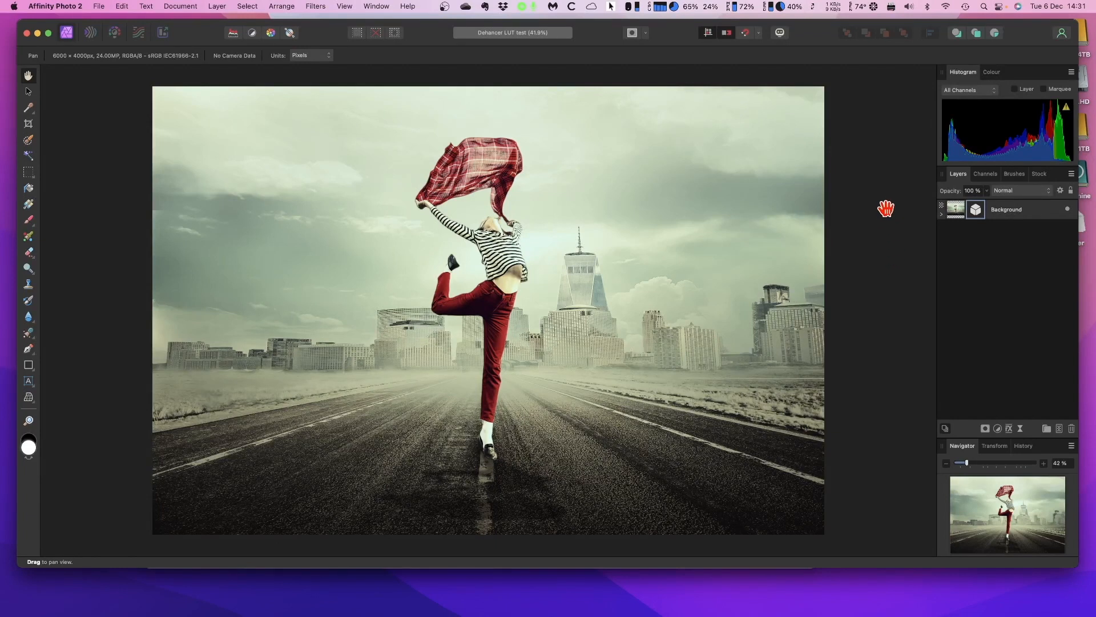
Add a LUT adjustment layer above the Background layer.
click(999, 433)
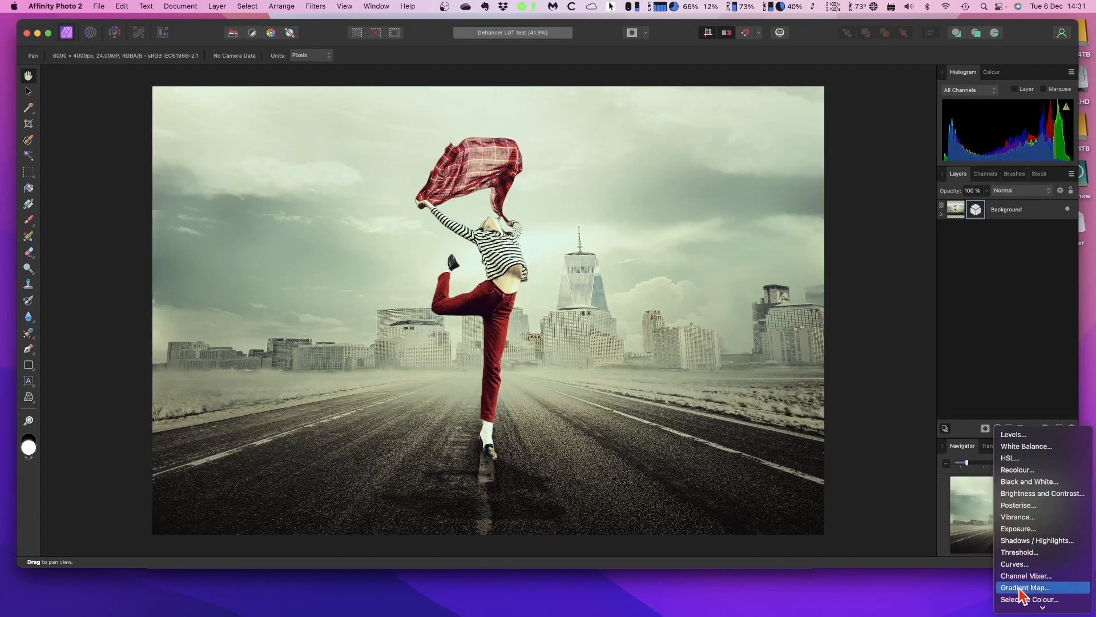
mouse_move(1020, 608)
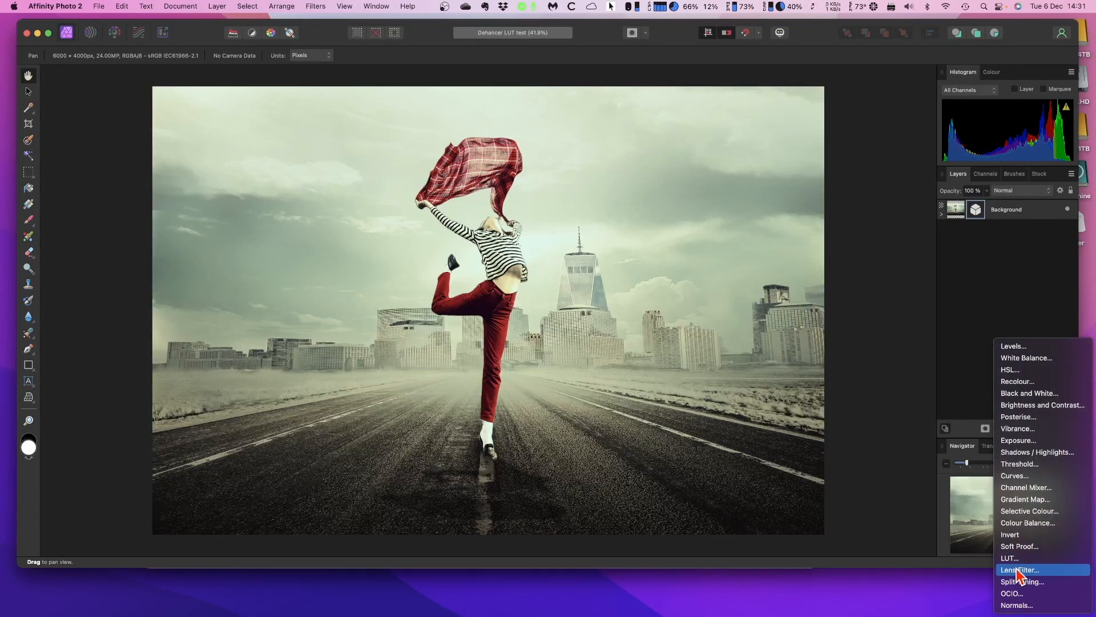
click(1009, 559)
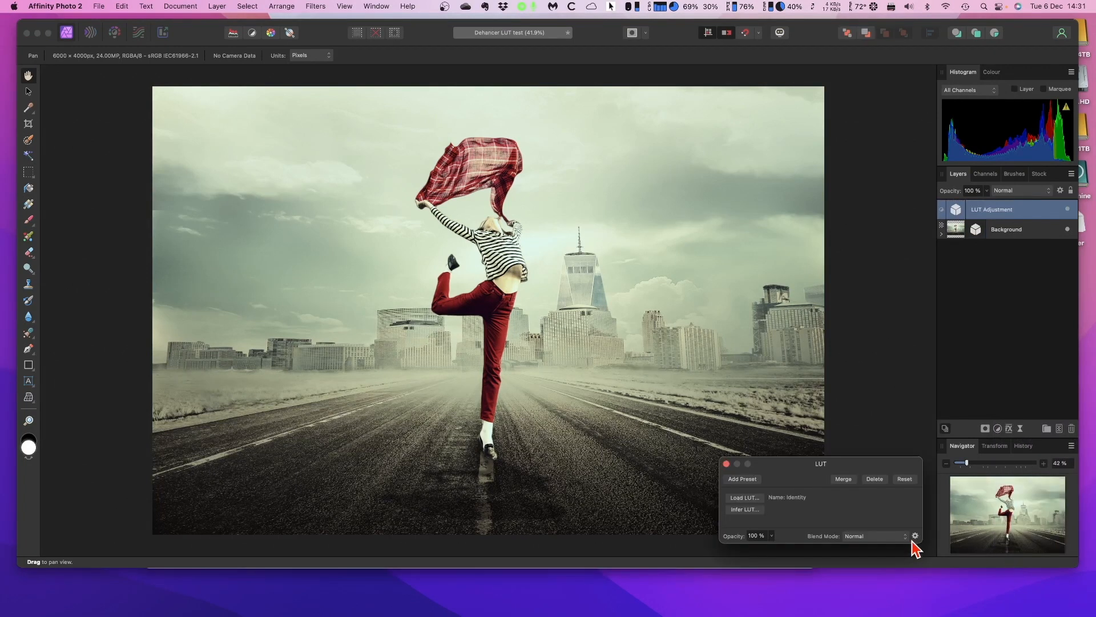
Load the Dehancer-Rec.709-Prokudin-Gorskiy_1906_(experimental)-33.cube file from the iCloud Documents folder into the LUT adjustment.
click(745, 498)
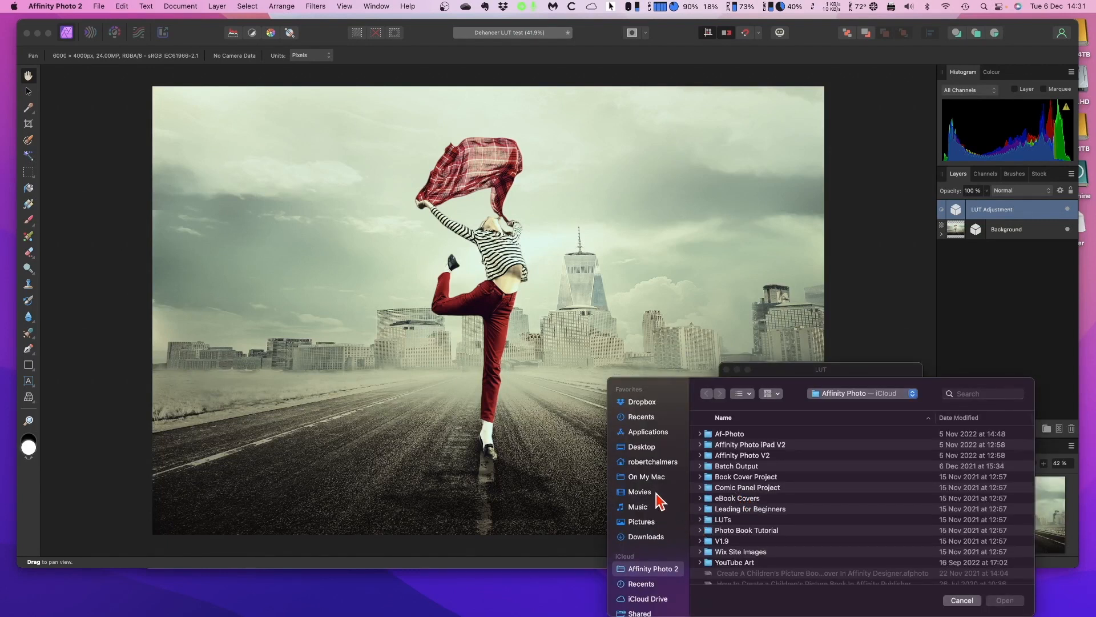
scroll(658, 467, down, 2)
scroll(657, 468, down, 4)
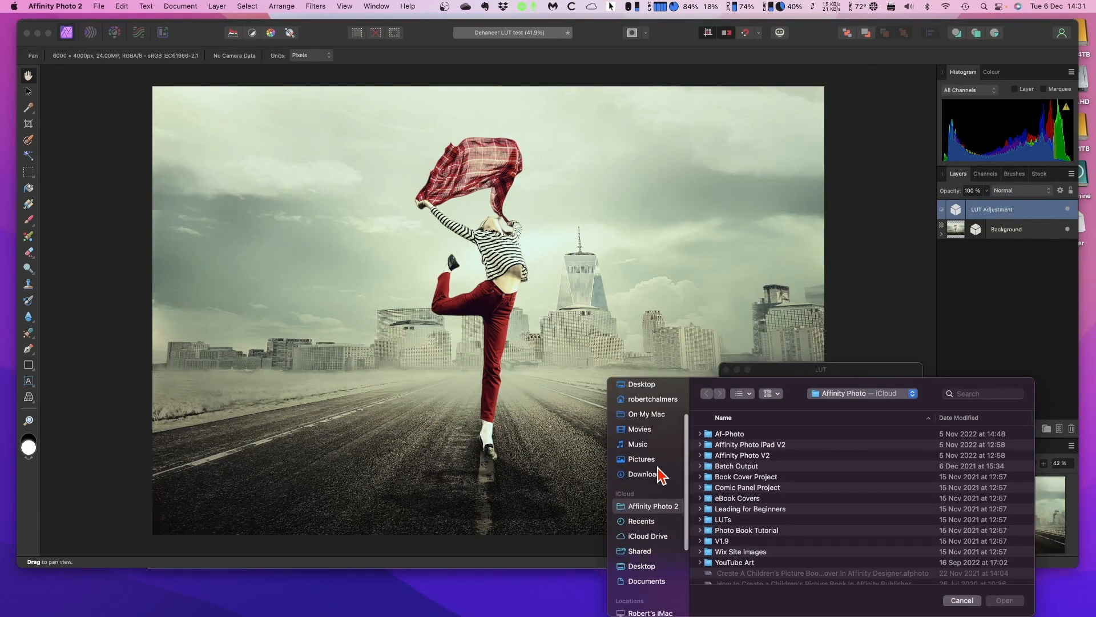
click(644, 556)
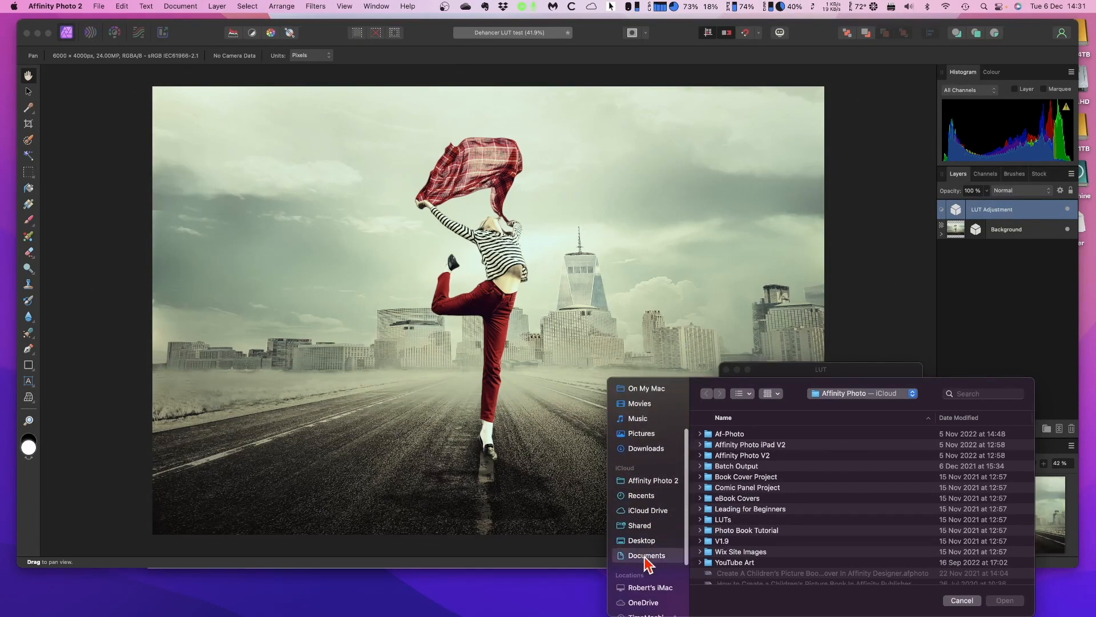
scroll(767, 528, down, 5)
scroll(772, 535, down, 10)
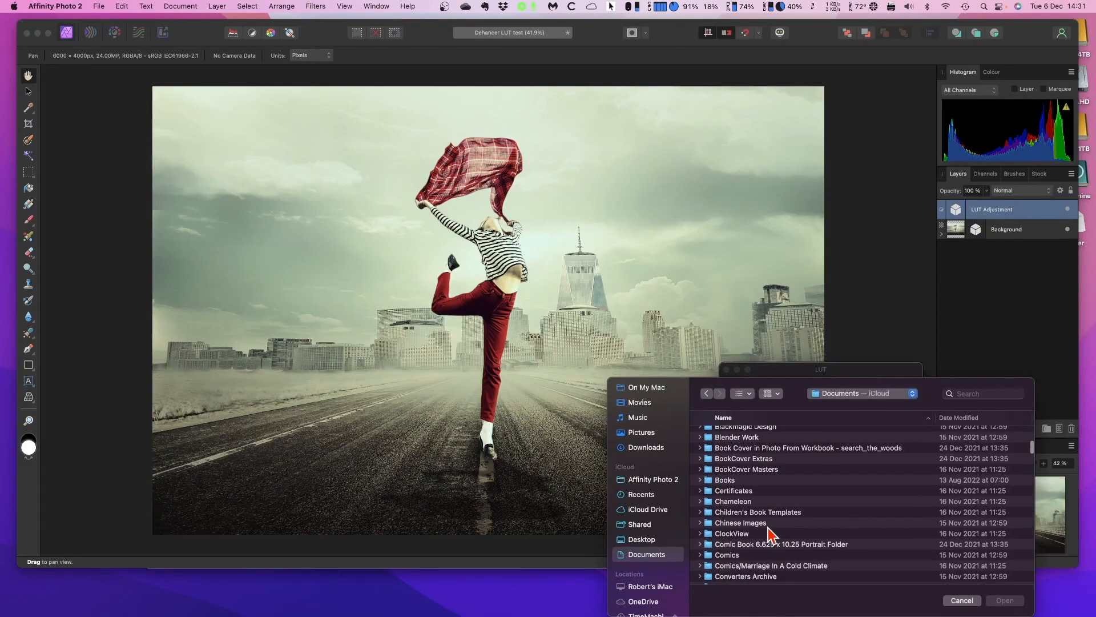
scroll(768, 528, down, 15)
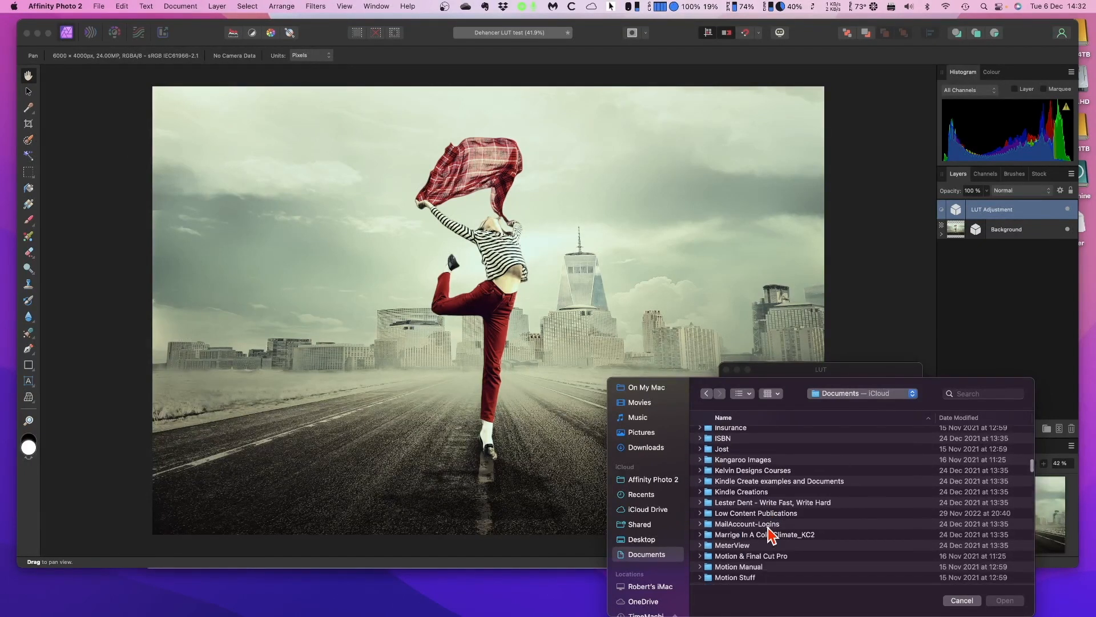
scroll(768, 527, down, 10)
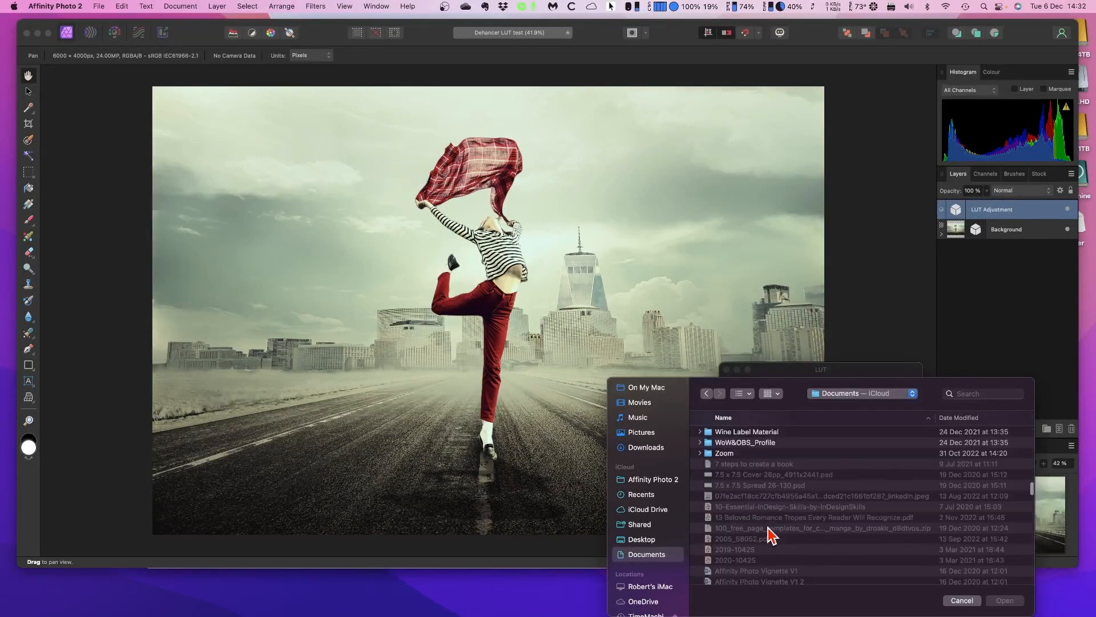
scroll(771, 536, down, 15)
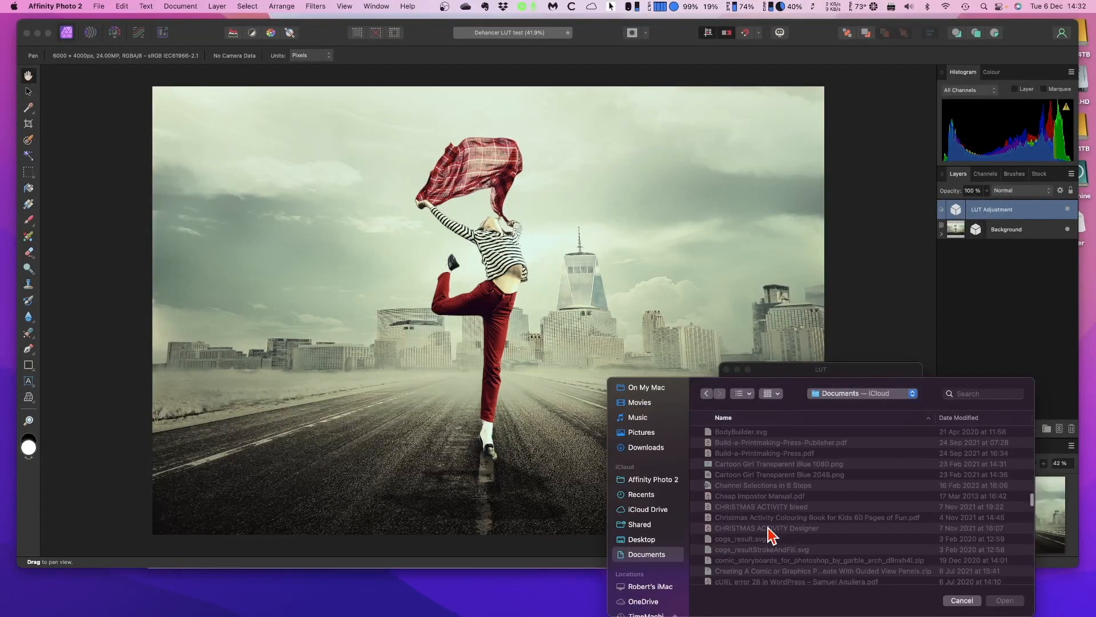
scroll(769, 526, up, 5)
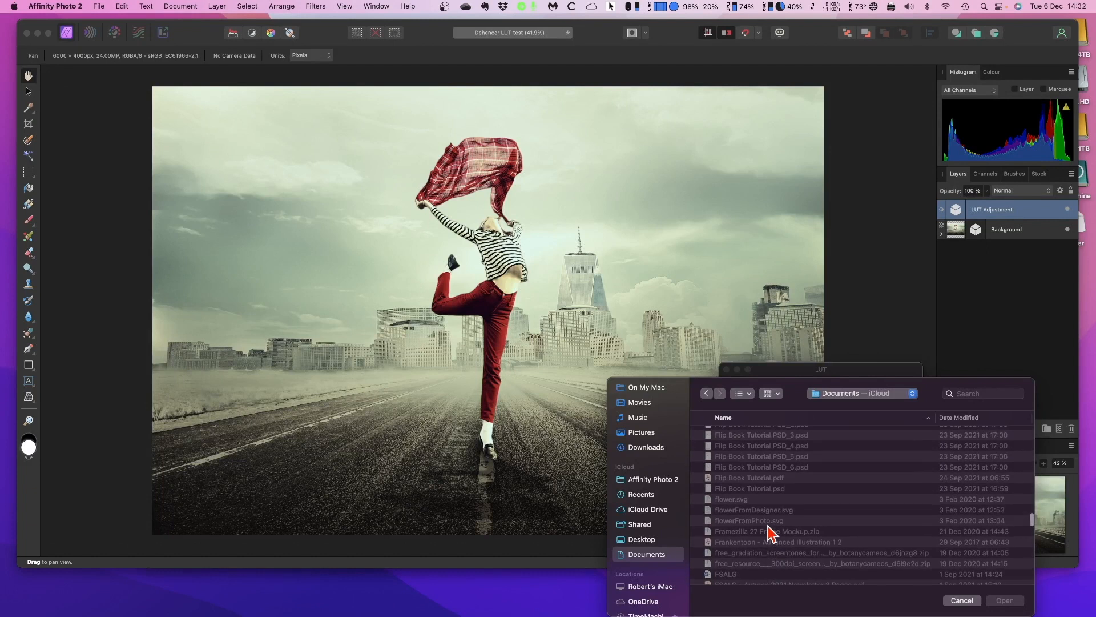
scroll(768, 526, up, 10)
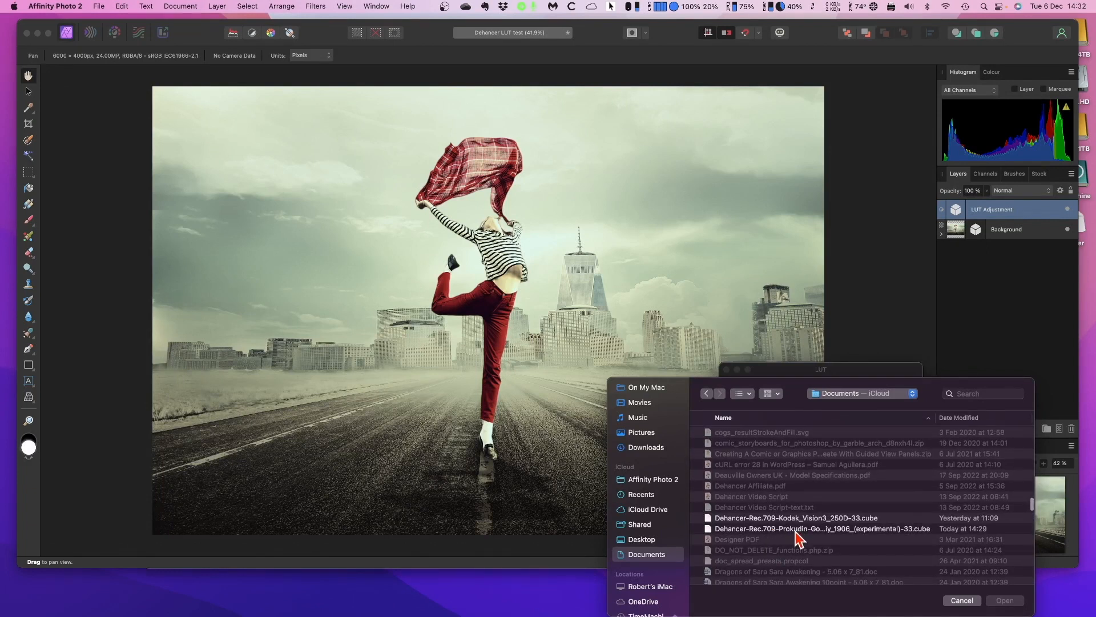
click(797, 532)
scroll(798, 541, up, 1)
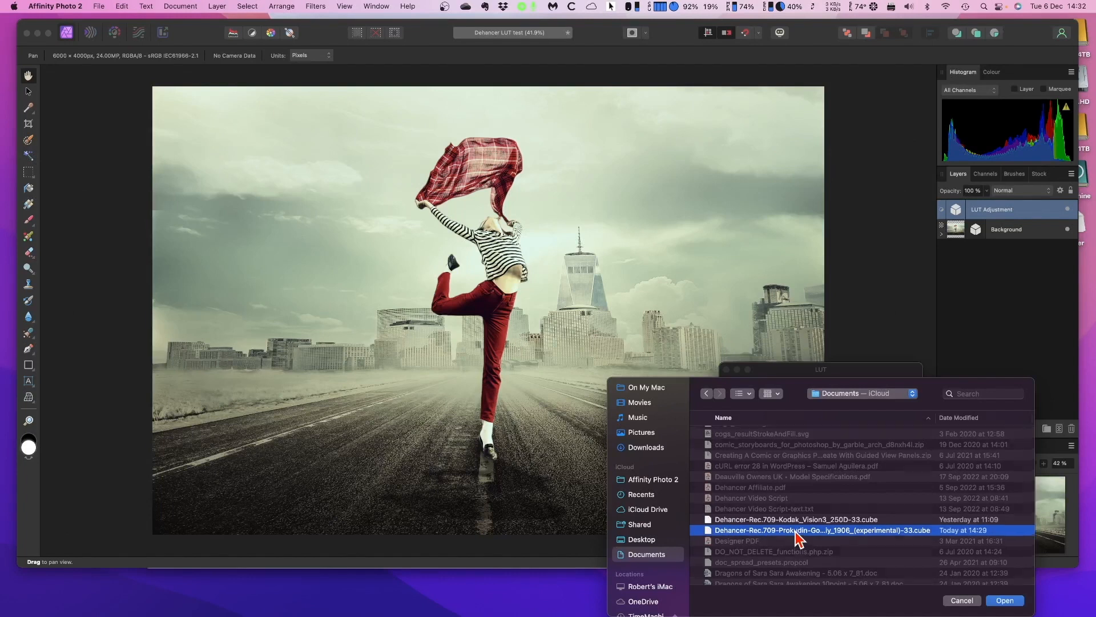
click(1003, 600)
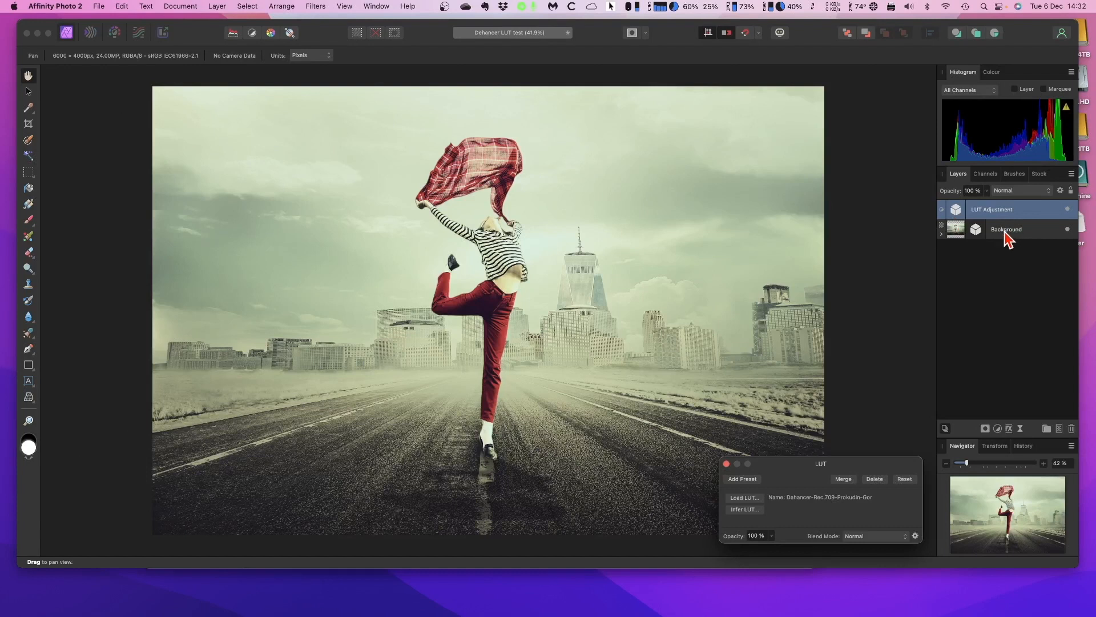
Hide the LUT adjustment nested in the Background layer and compare it with the new LUT adjustment by toggling each one's visibility.
click(942, 235)
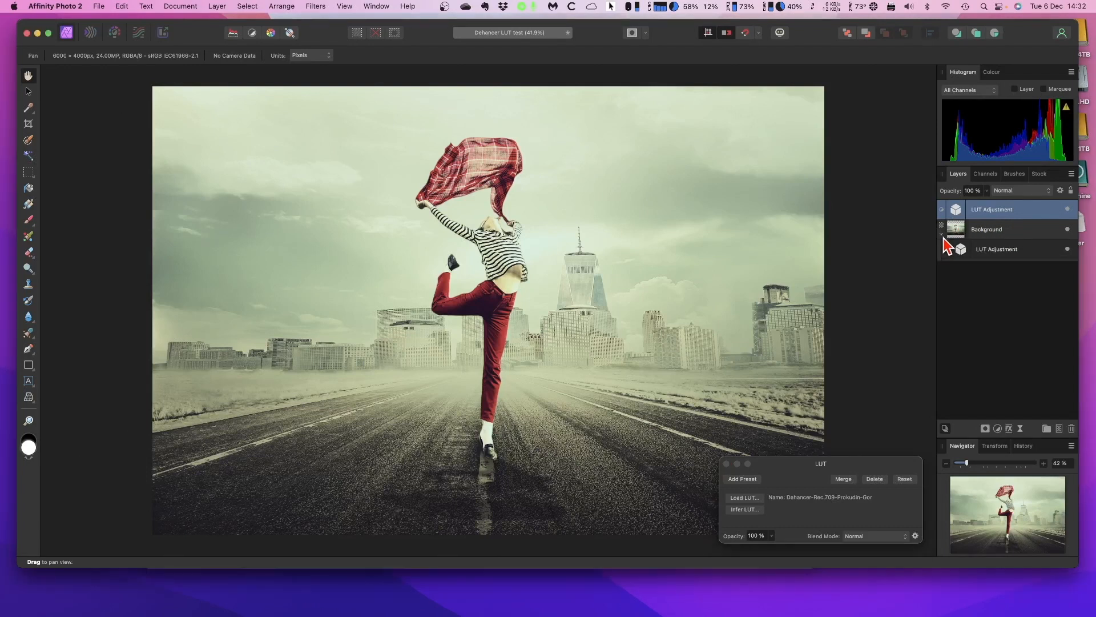
click(1067, 249)
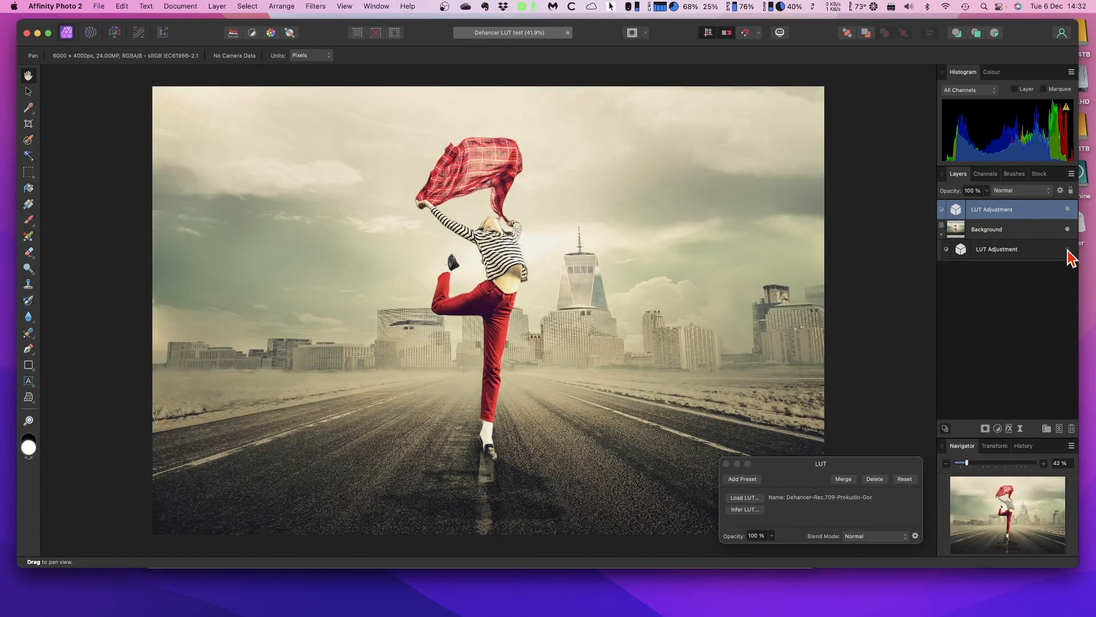
click(1067, 209)
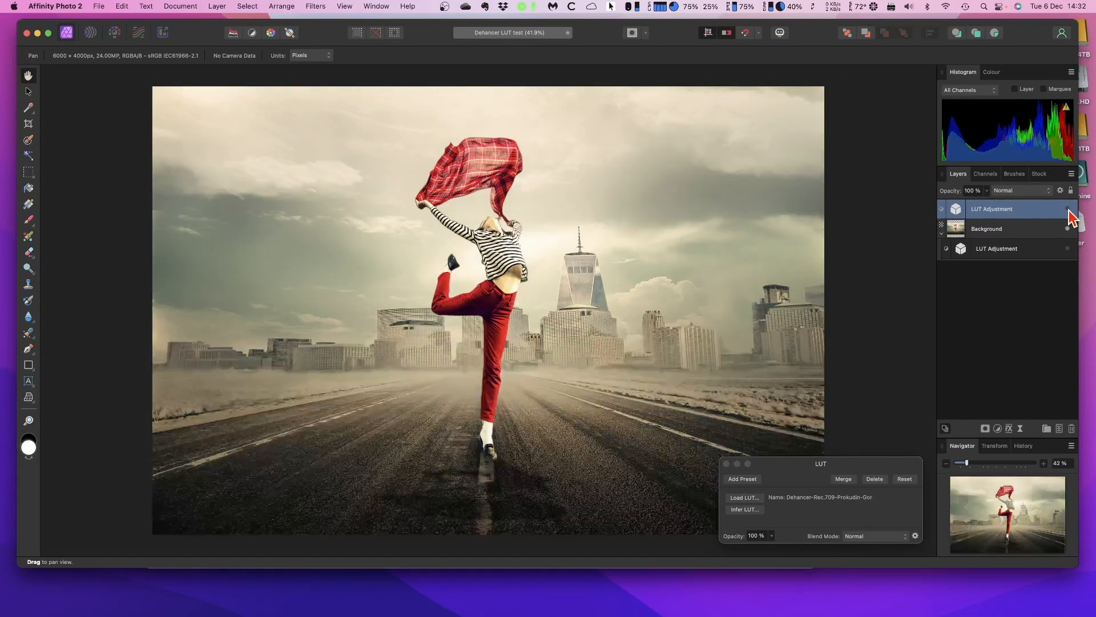
click(1068, 249)
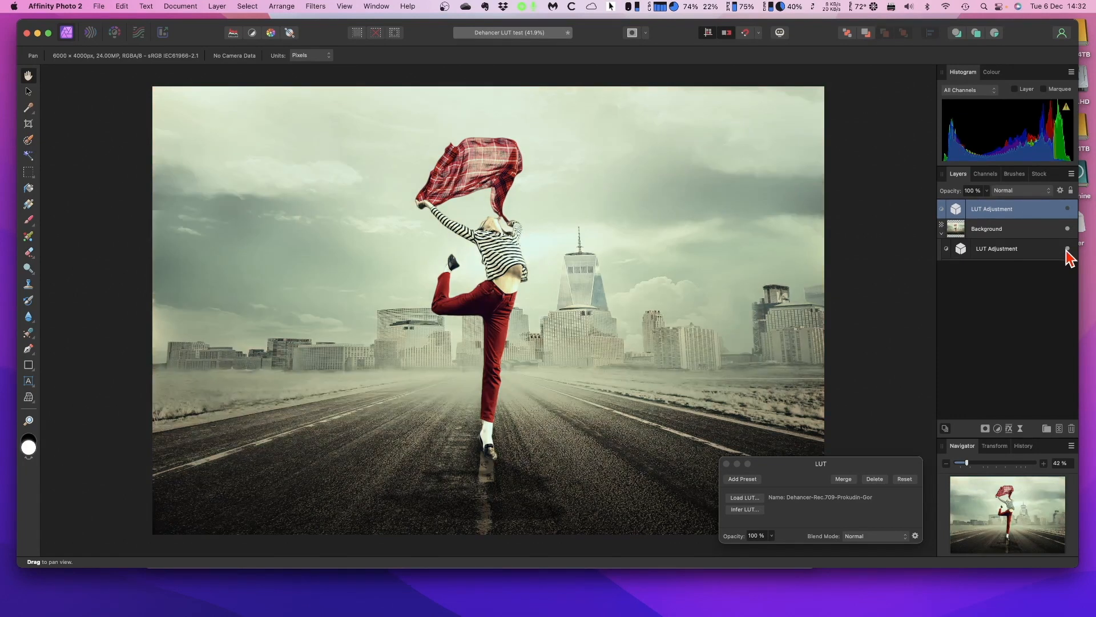
click(1067, 249)
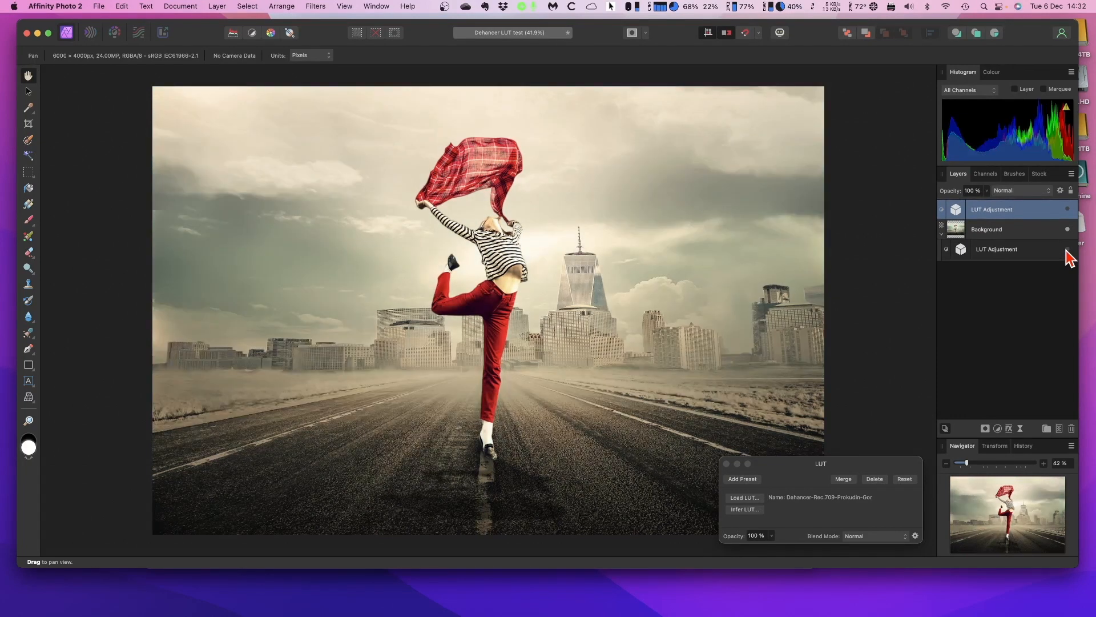
click(1067, 210)
click(1067, 209)
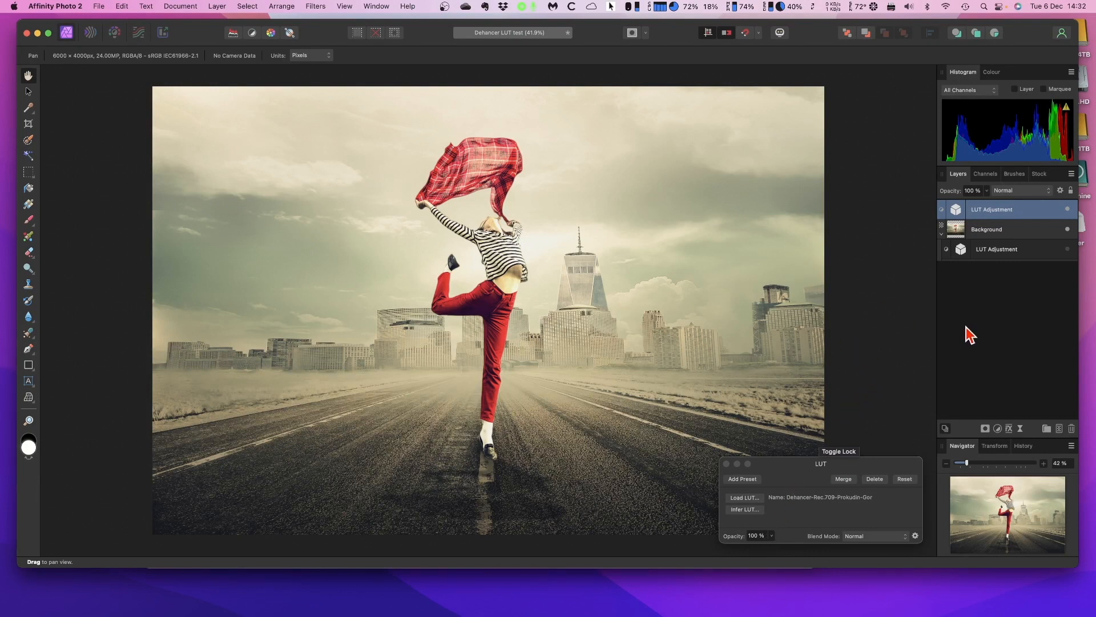
Select the Background layer and compare the image with and without the top LUT adjustment, leaving that adjustment visible and unlocked.
click(1008, 234)
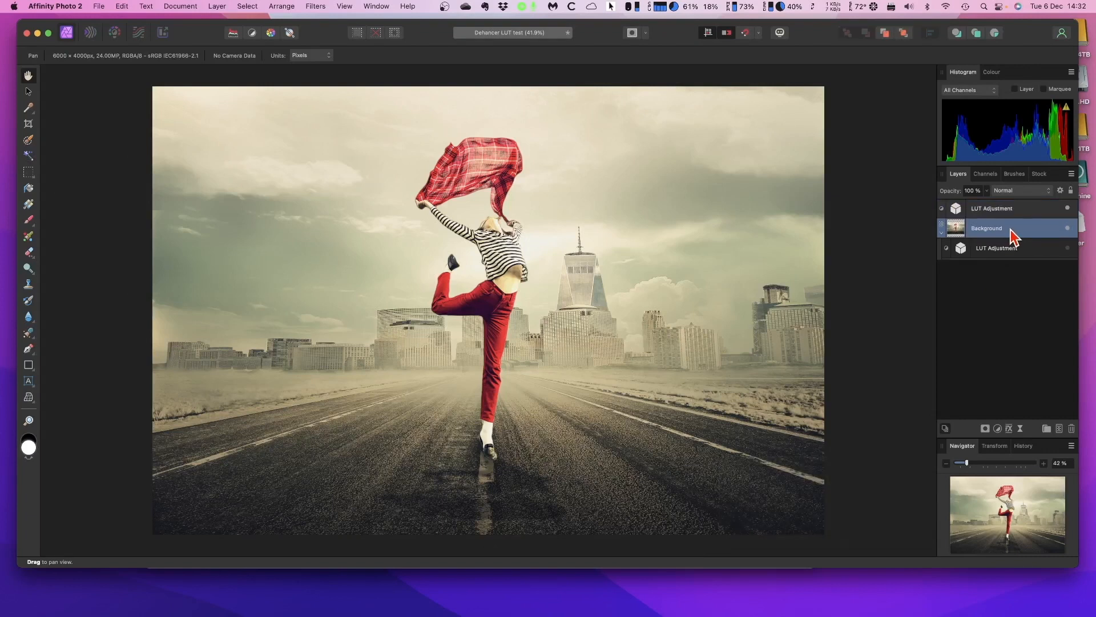
click(1067, 209)
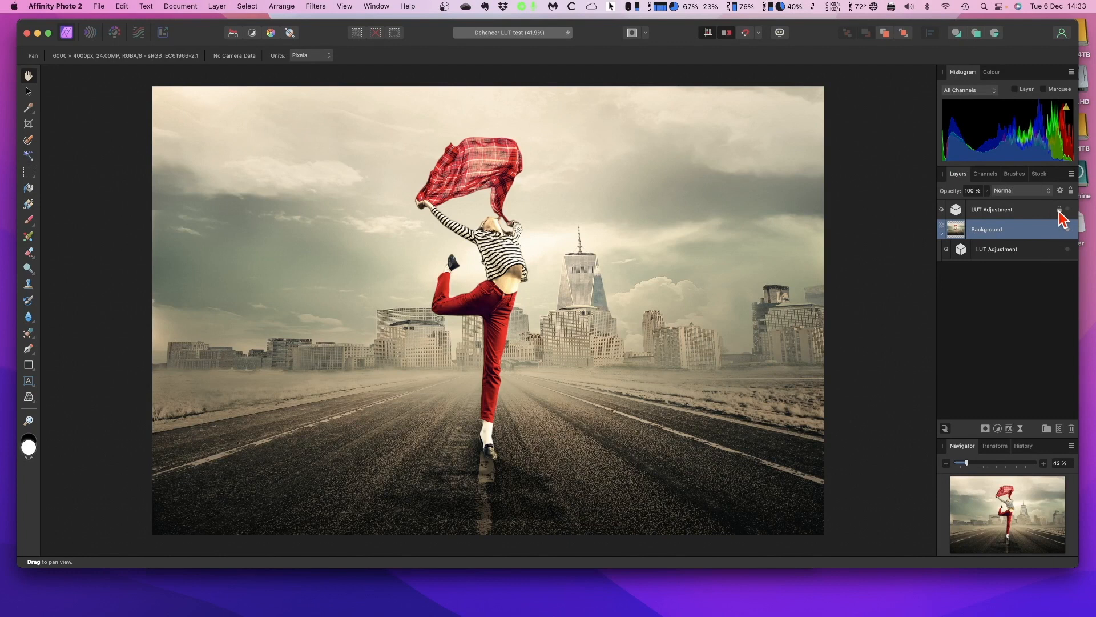
click(1064, 210)
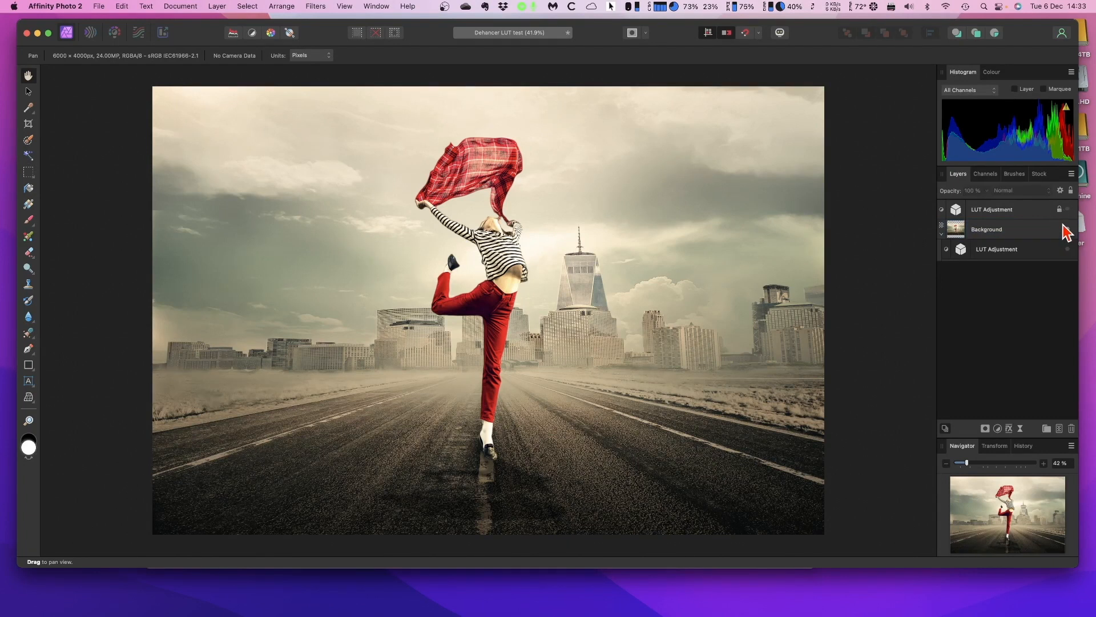
click(1067, 209)
click(1067, 209)
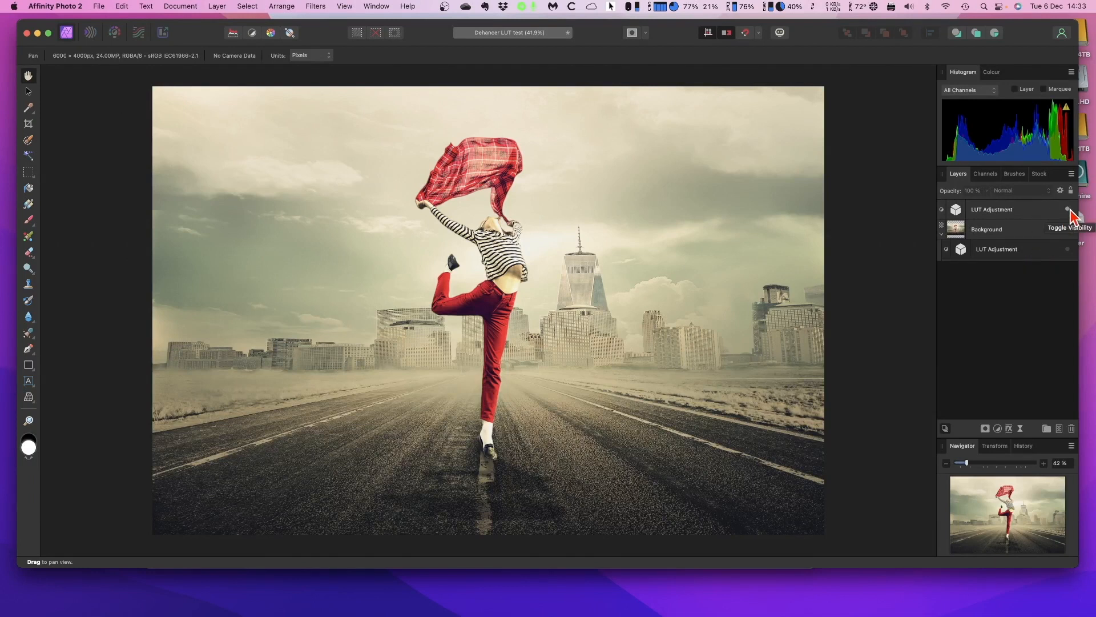
mouse_move(80, 597)
click(45, 597)
click(78, 594)
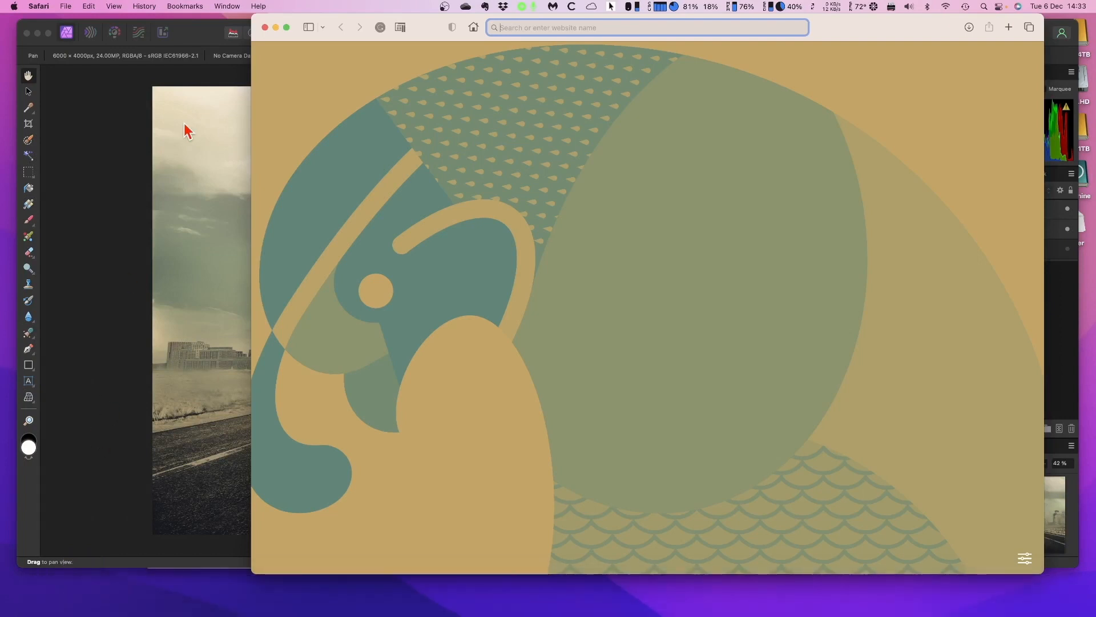
click(265, 28)
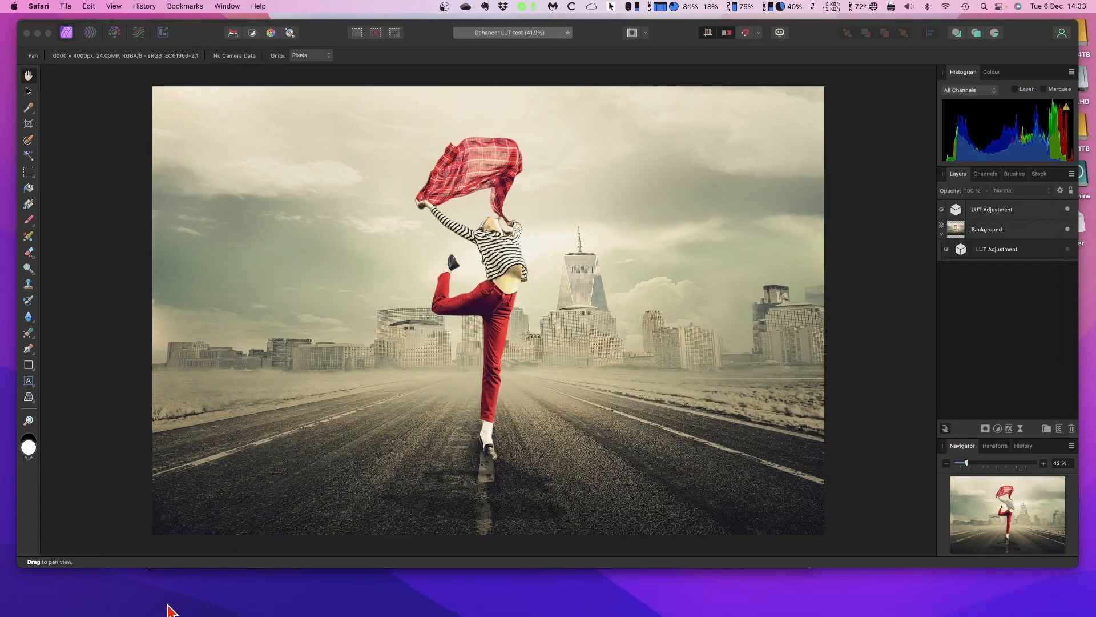
Bring the Finder window showing the Documents folder to the front and minimise it.
mouse_move(68, 610)
click(48, 594)
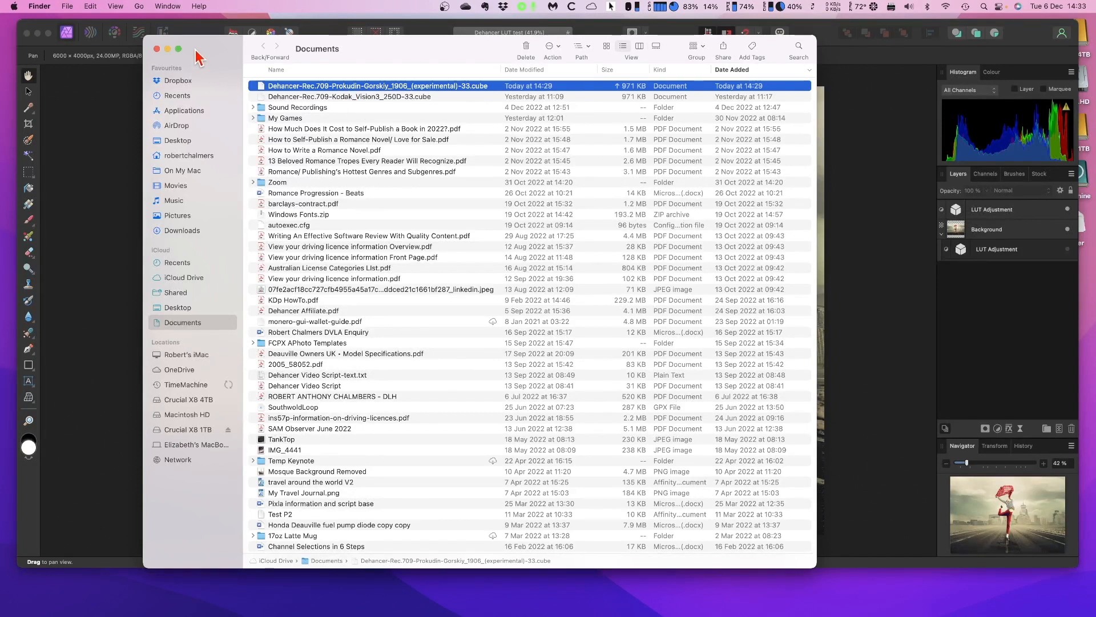
click(167, 49)
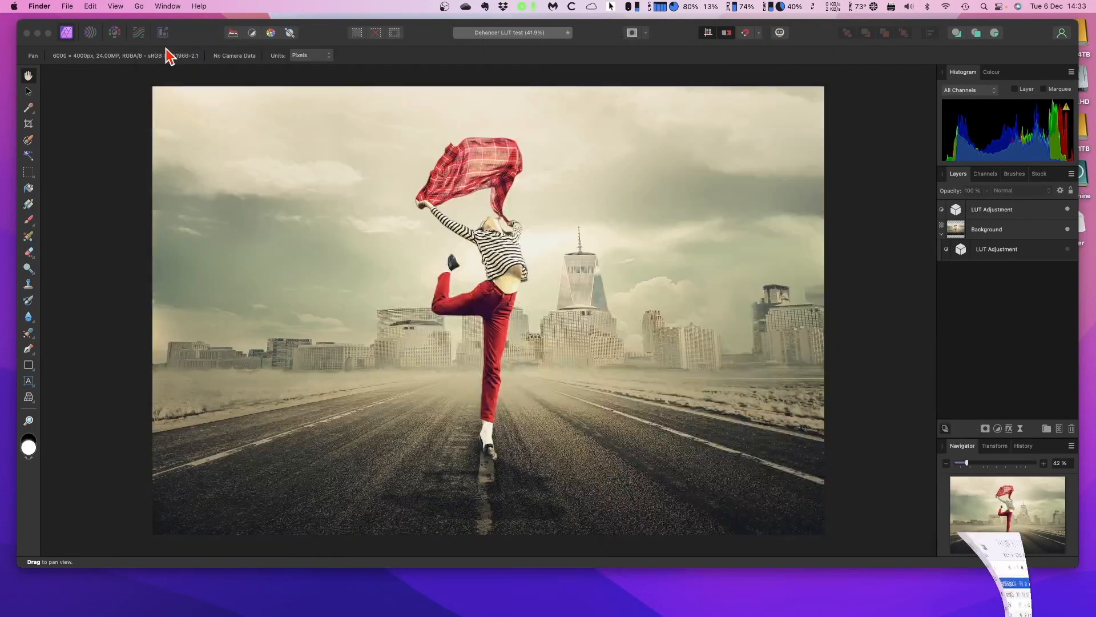
Switch to Final Cut Pro and display the Dehancer Pro effect settings of Game Set Match Clip 1.
mouse_move(678, 615)
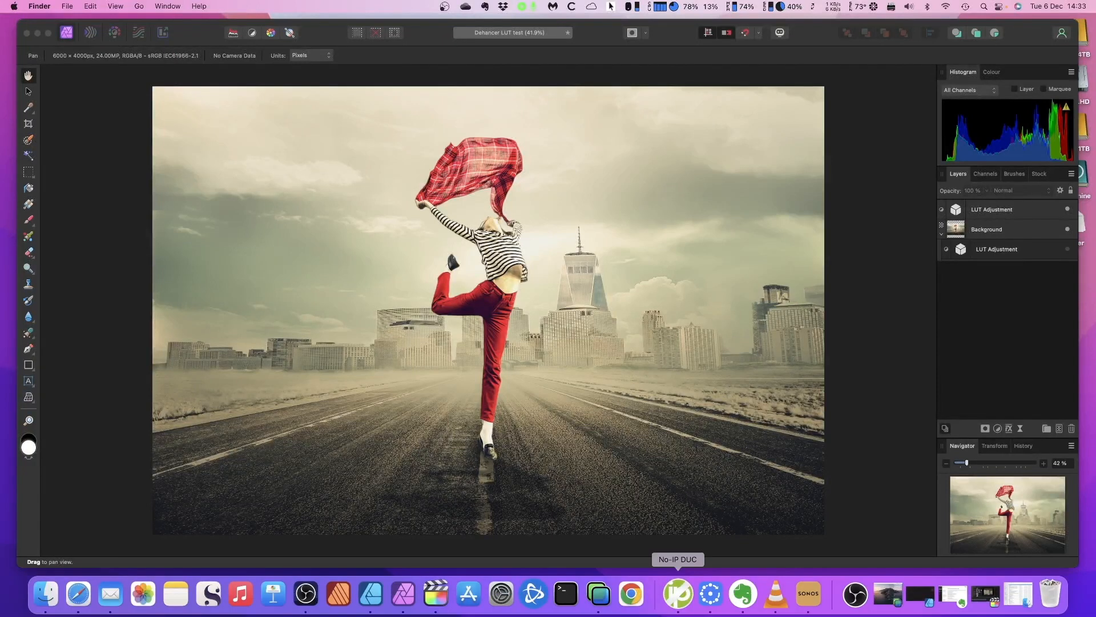
click(436, 599)
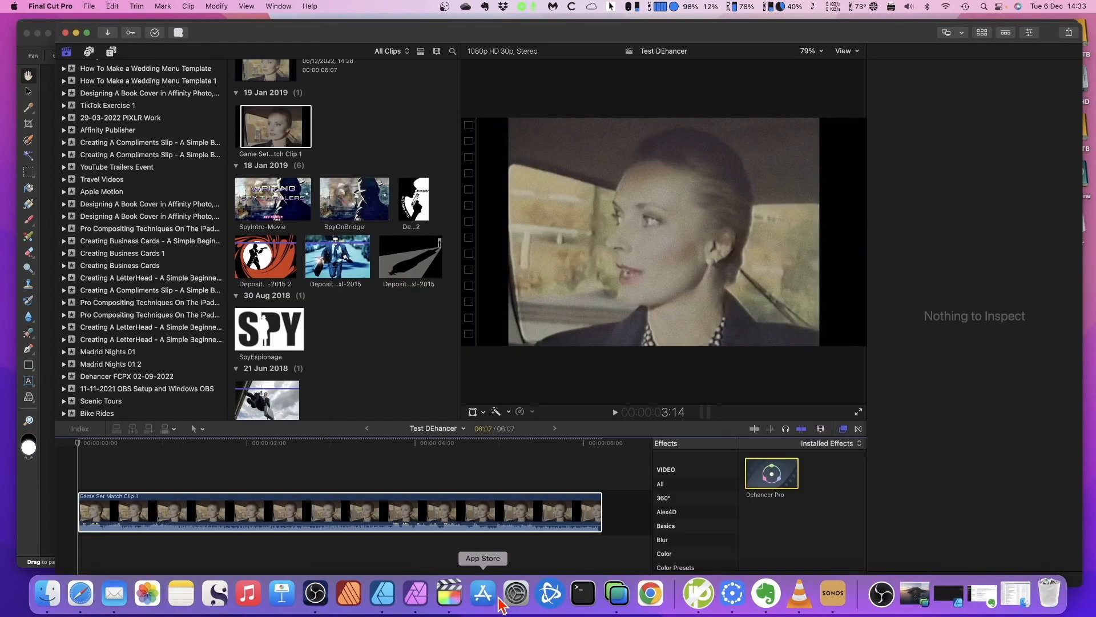
double_click(776, 485)
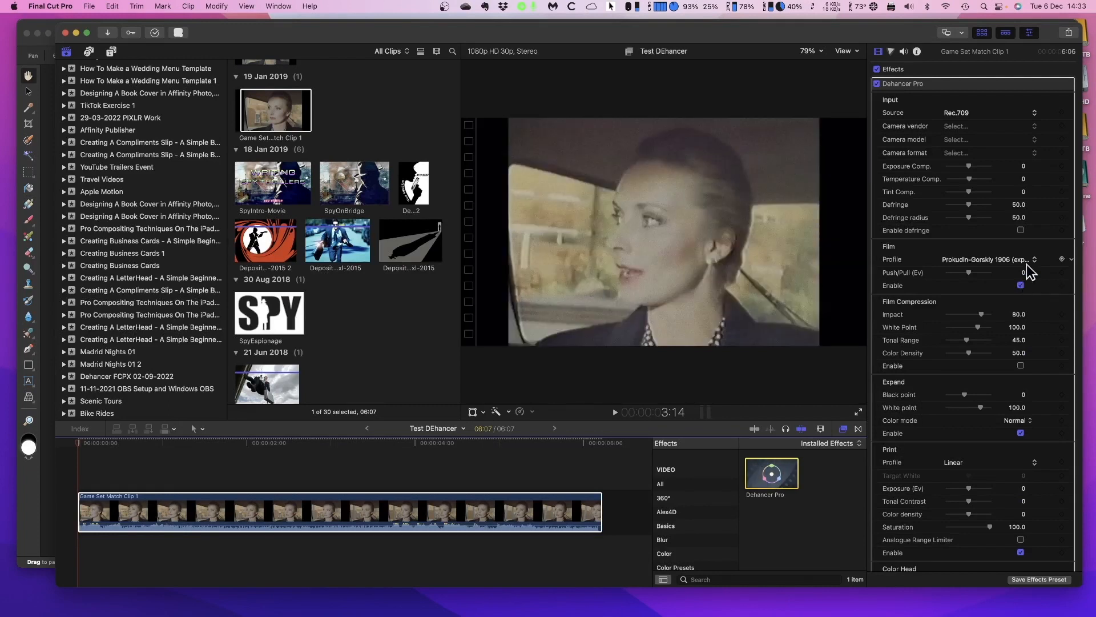
Change the Dehancer Pro film profile to Polaroid Polachrome 35 mm (Exp. 1986) and export the look as a LUT to the Documents folder.
click(1035, 264)
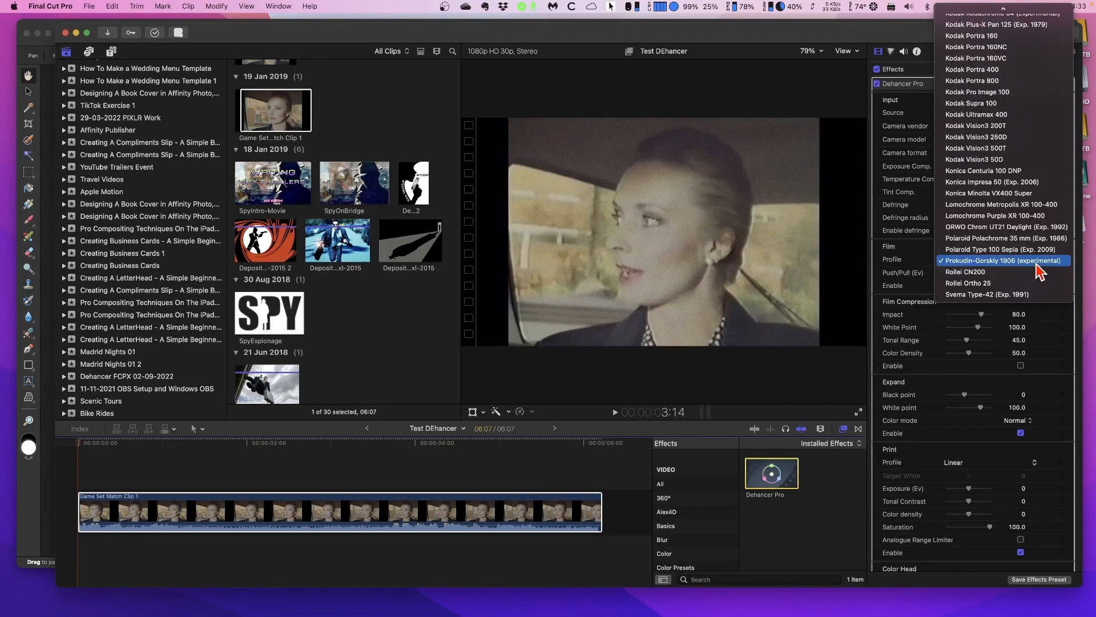
click(999, 239)
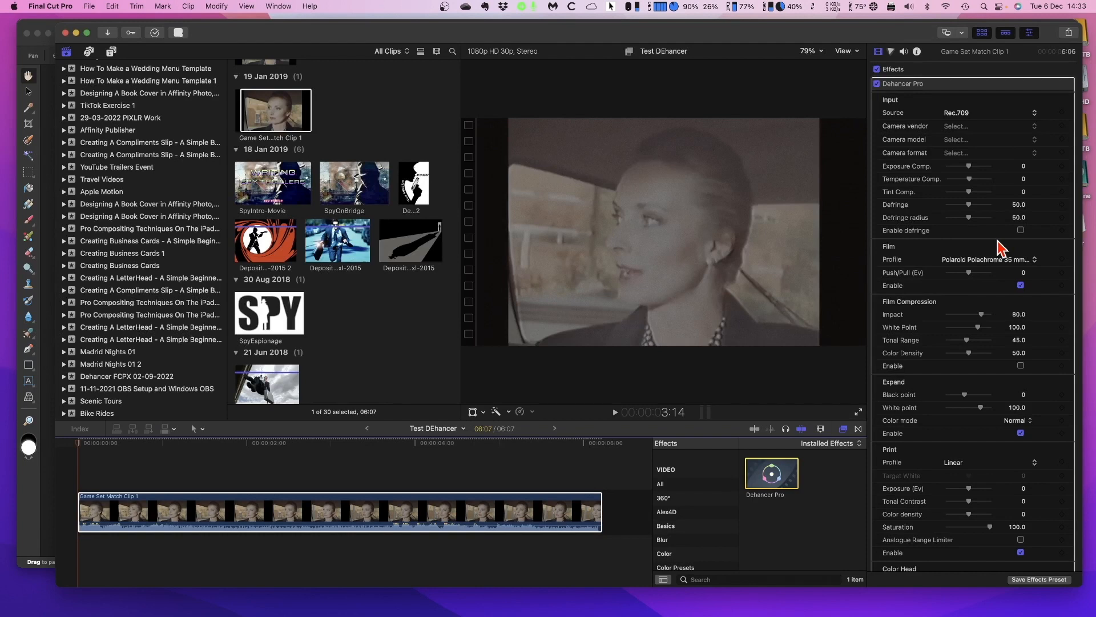
scroll(978, 359, down, 5)
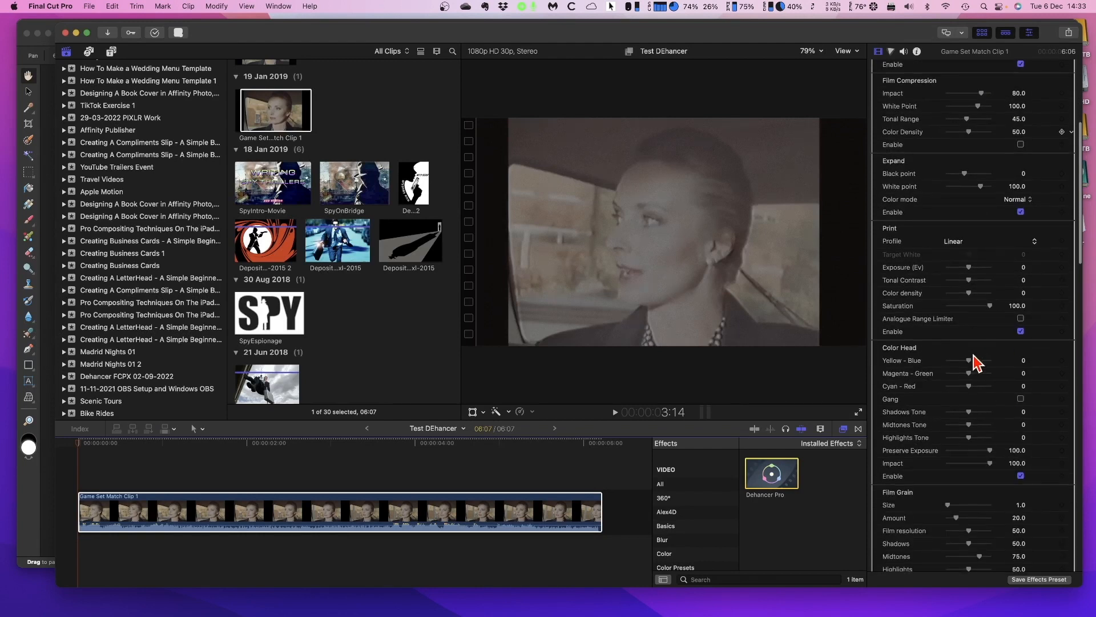
scroll(978, 359, down, 10)
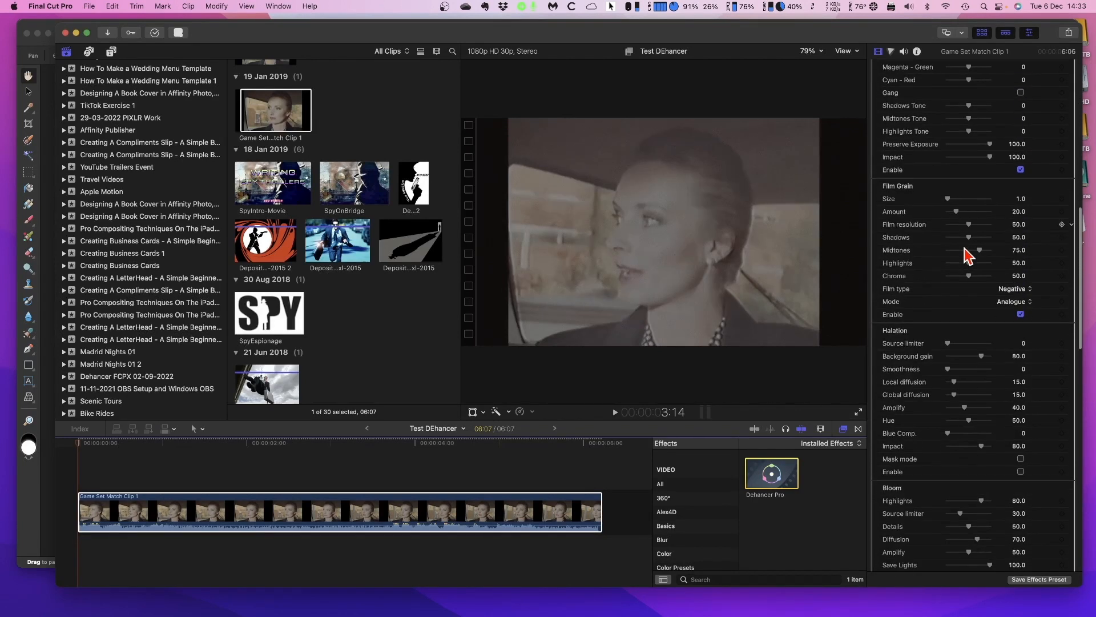
scroll(969, 258, down, 10)
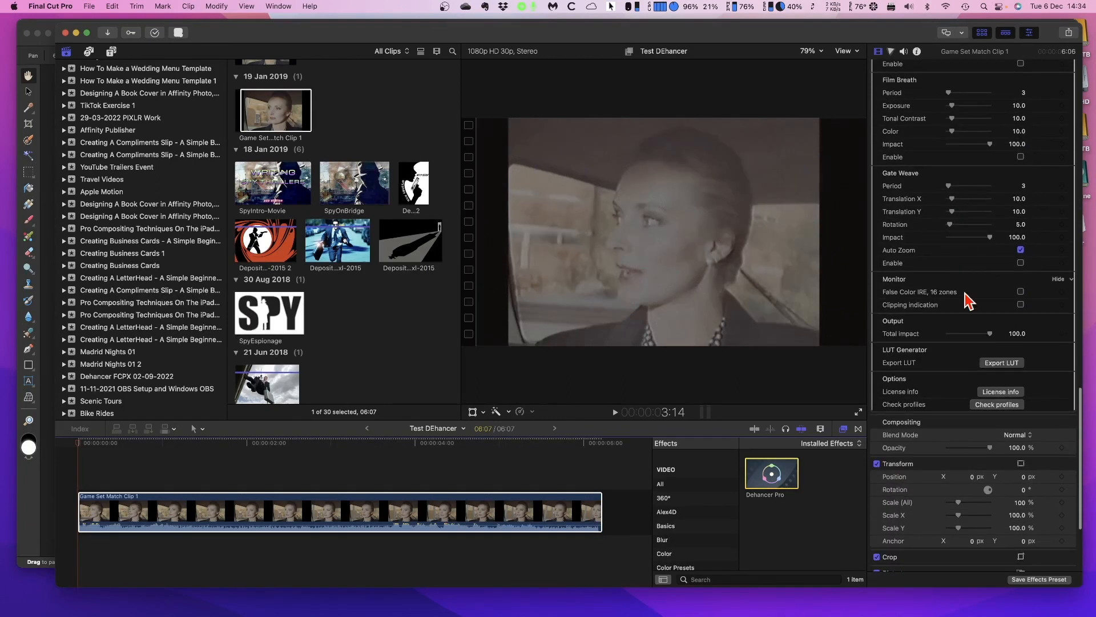
click(998, 364)
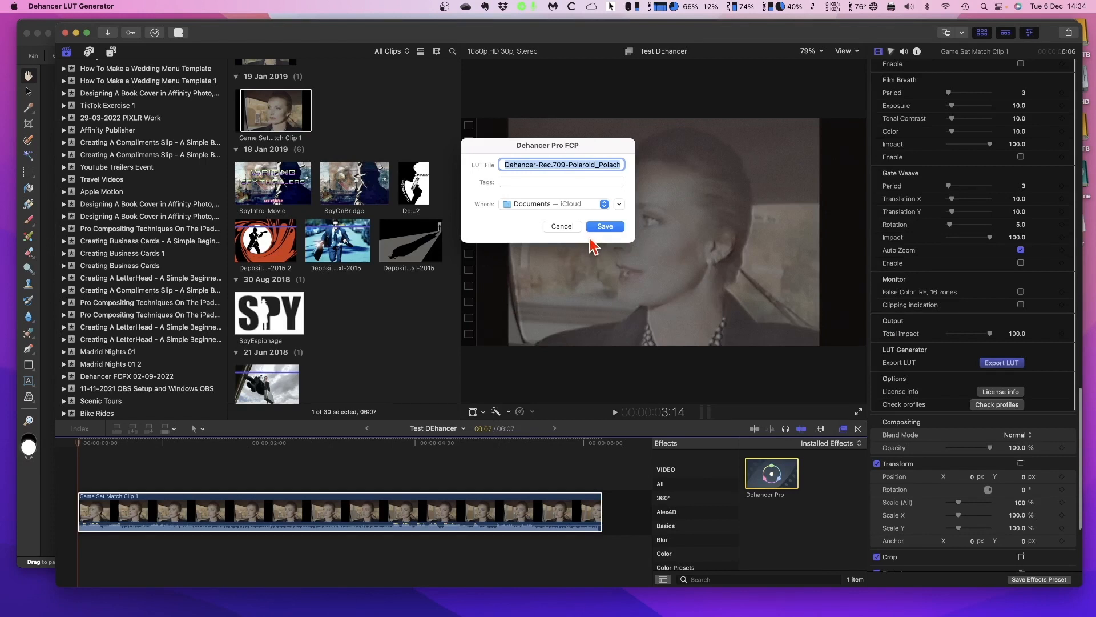
click(603, 235)
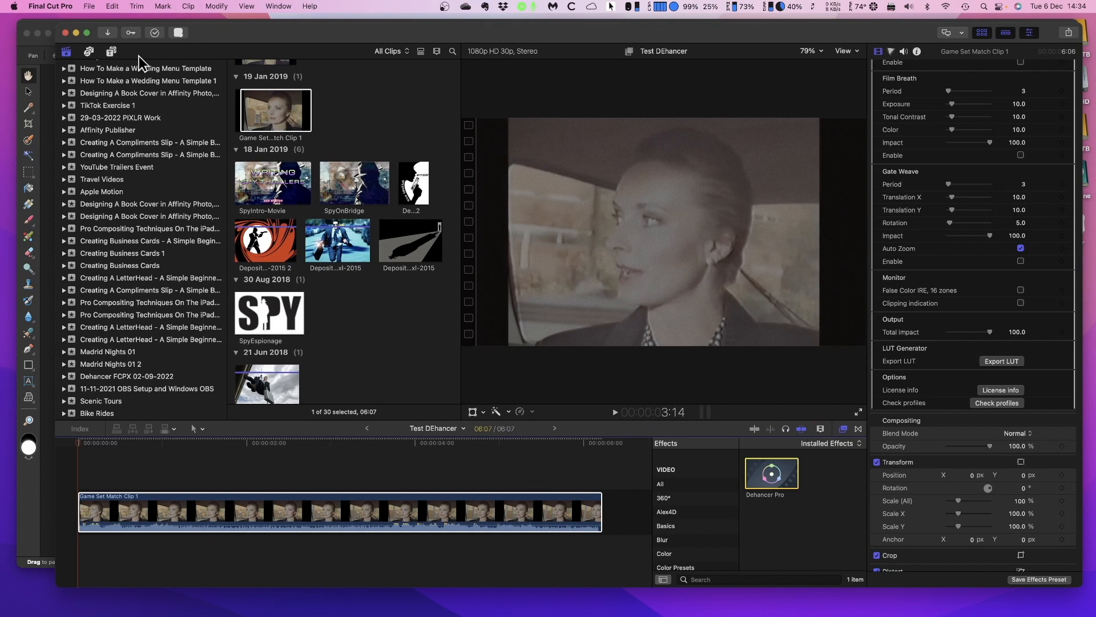
Minimise Final Cut Pro, switch to the Affinity Photo 2 document and hide the top LUT adjustment.
click(74, 34)
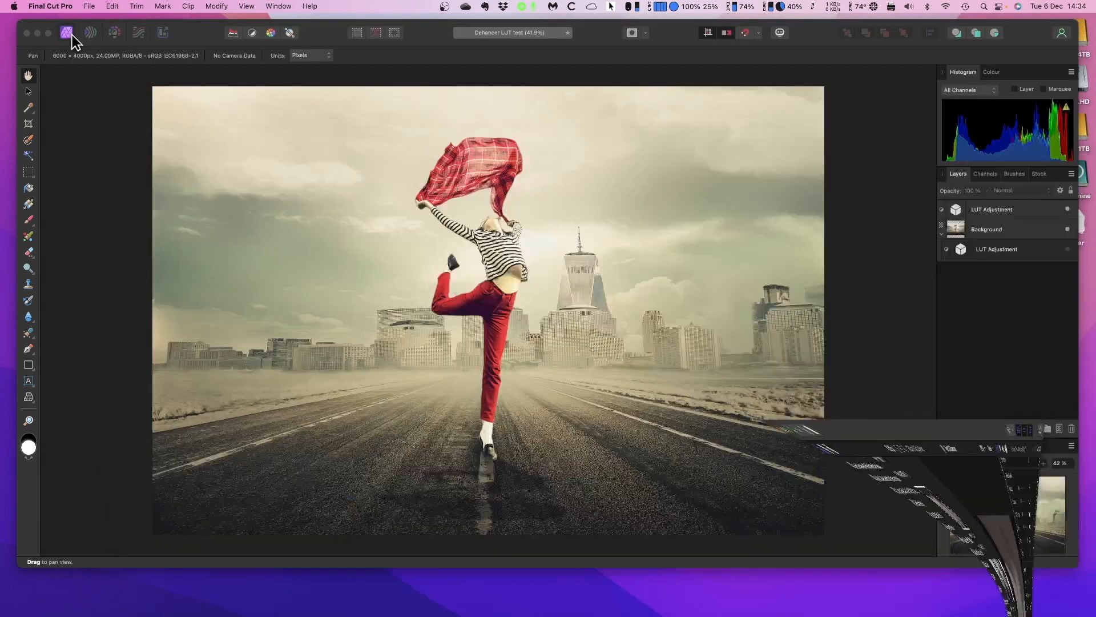
click(877, 327)
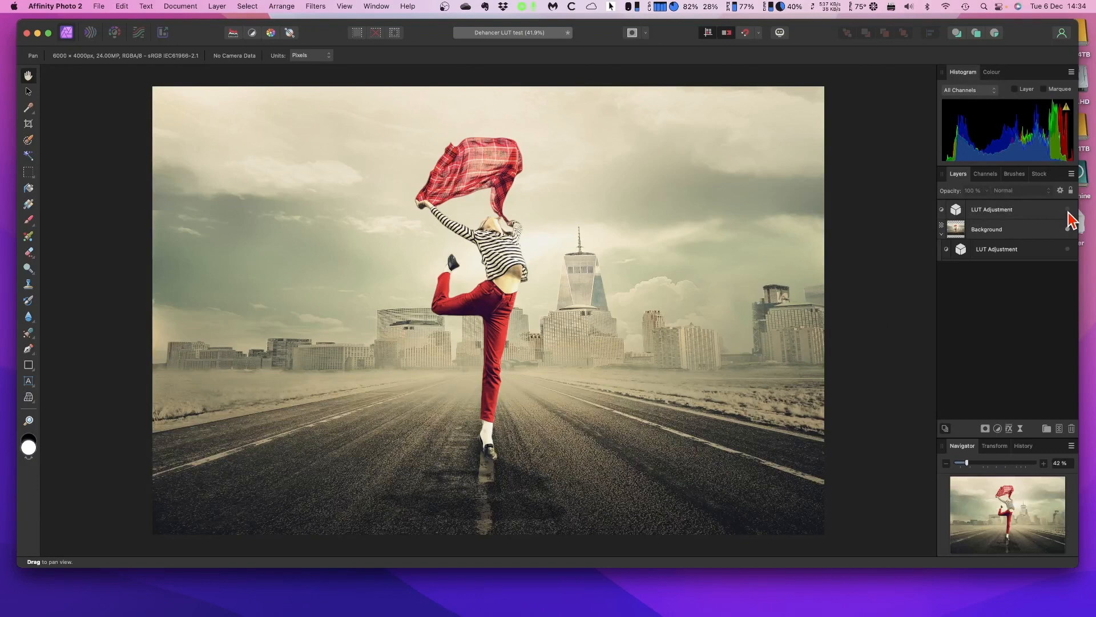
click(1068, 209)
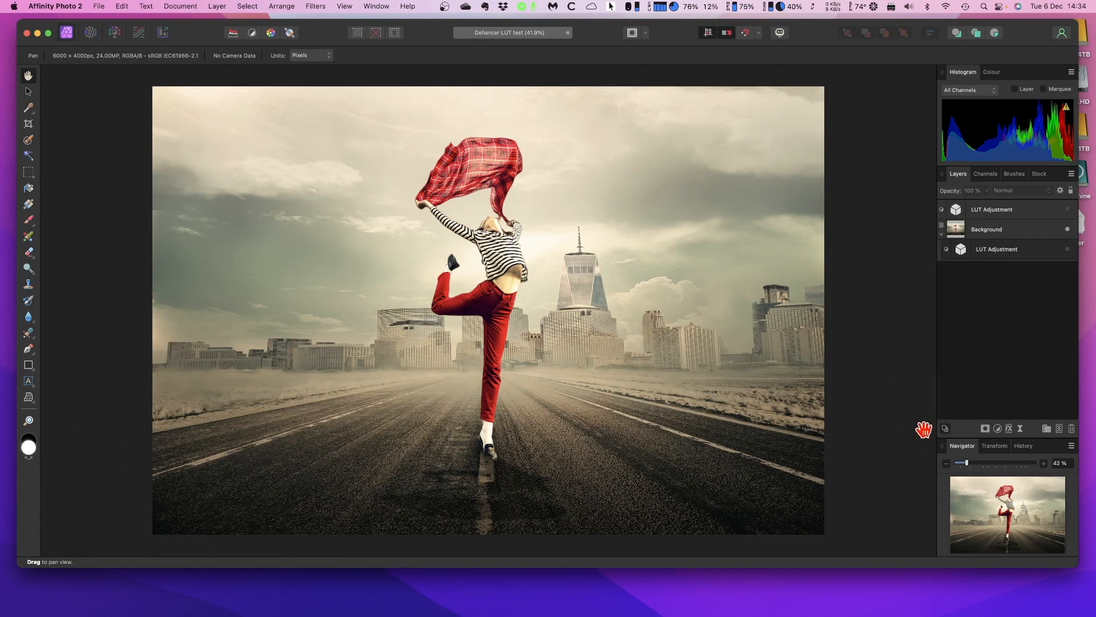
Add a LUT adjustment above the existing layers and browse the Documents folder for a LUT file to load.
click(998, 432)
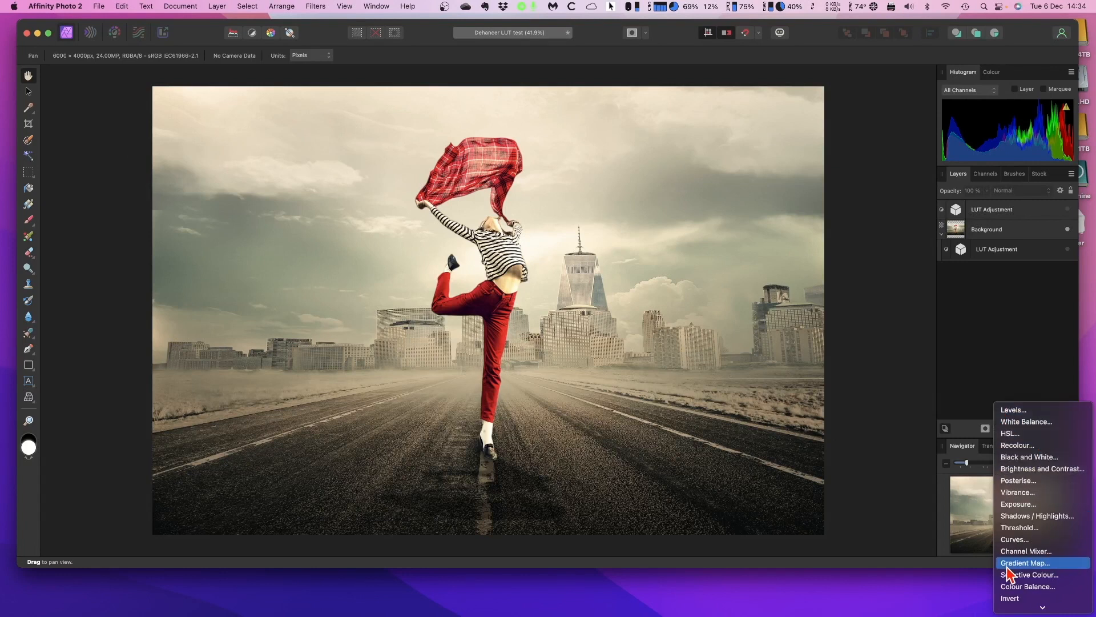
click(1007, 558)
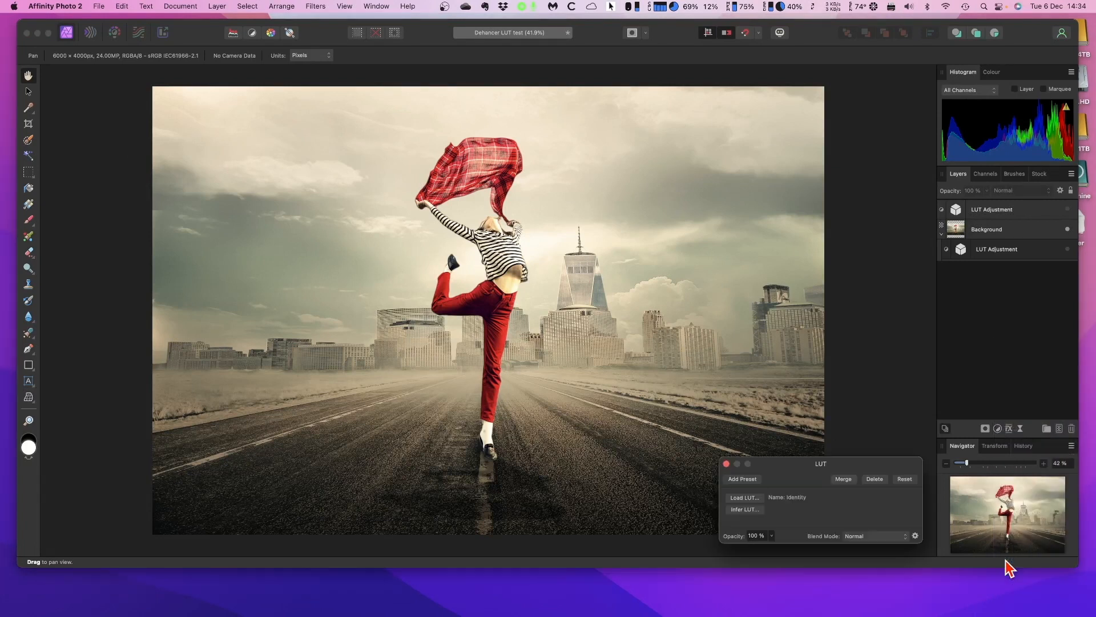
click(747, 497)
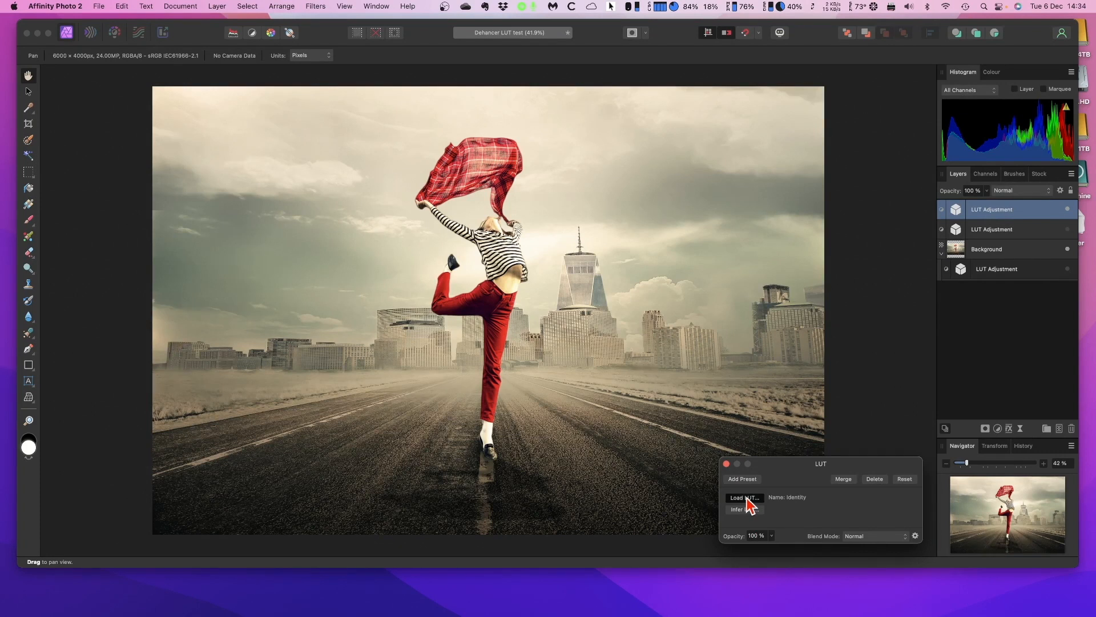
scroll(776, 508, down, 10)
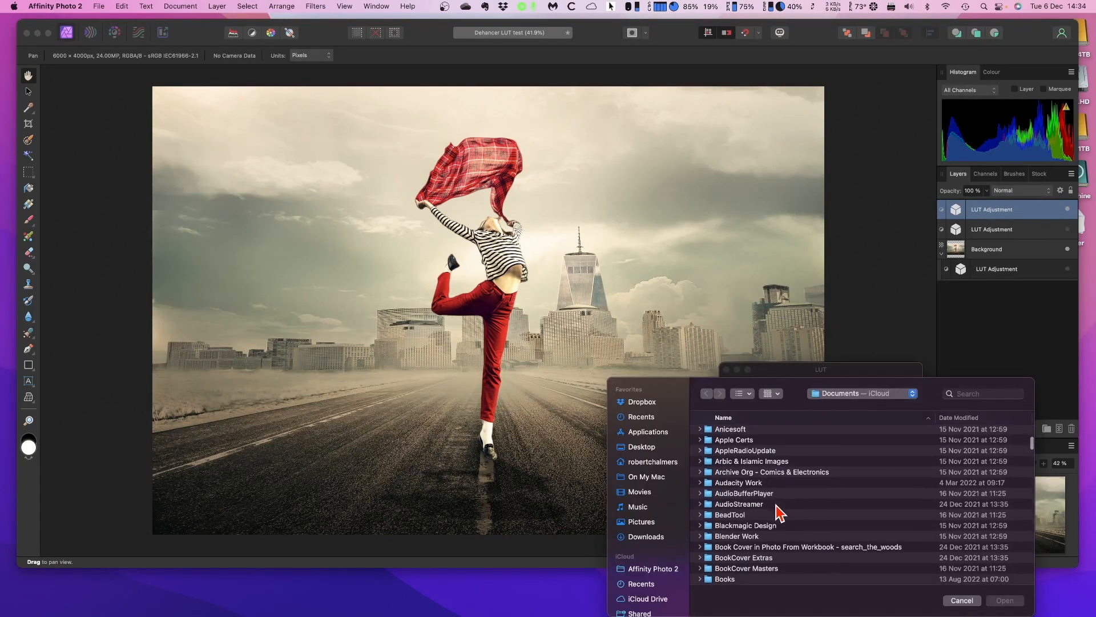
scroll(778, 506, down, 2)
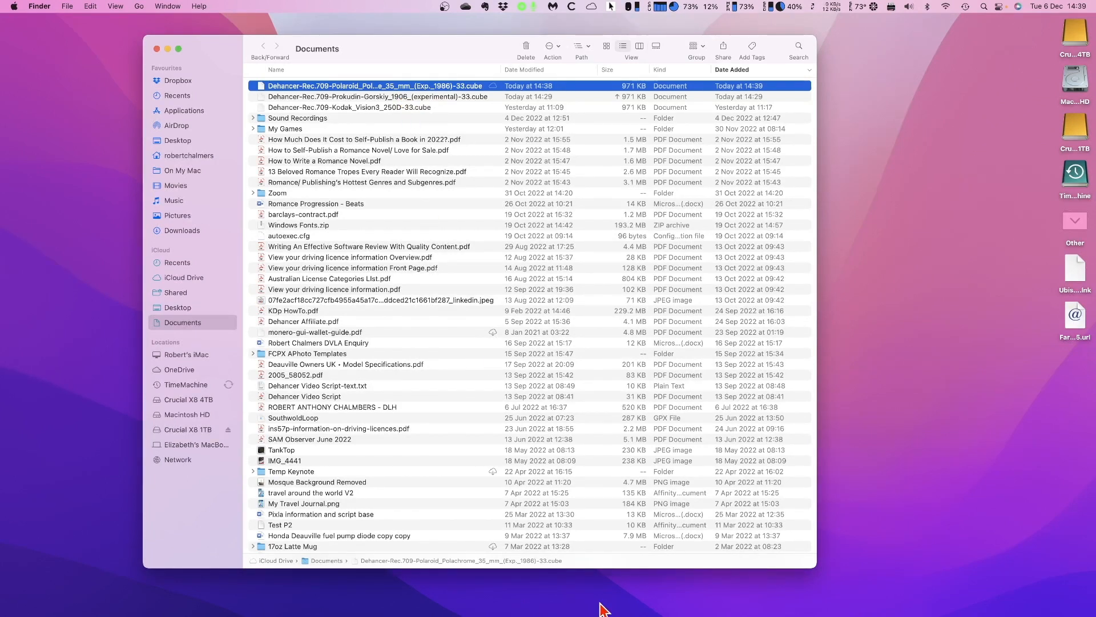
Switch from Finder to Affinity Photo 2 and restore the minimised Dehancer LUT test document window.
mouse_move(604, 615)
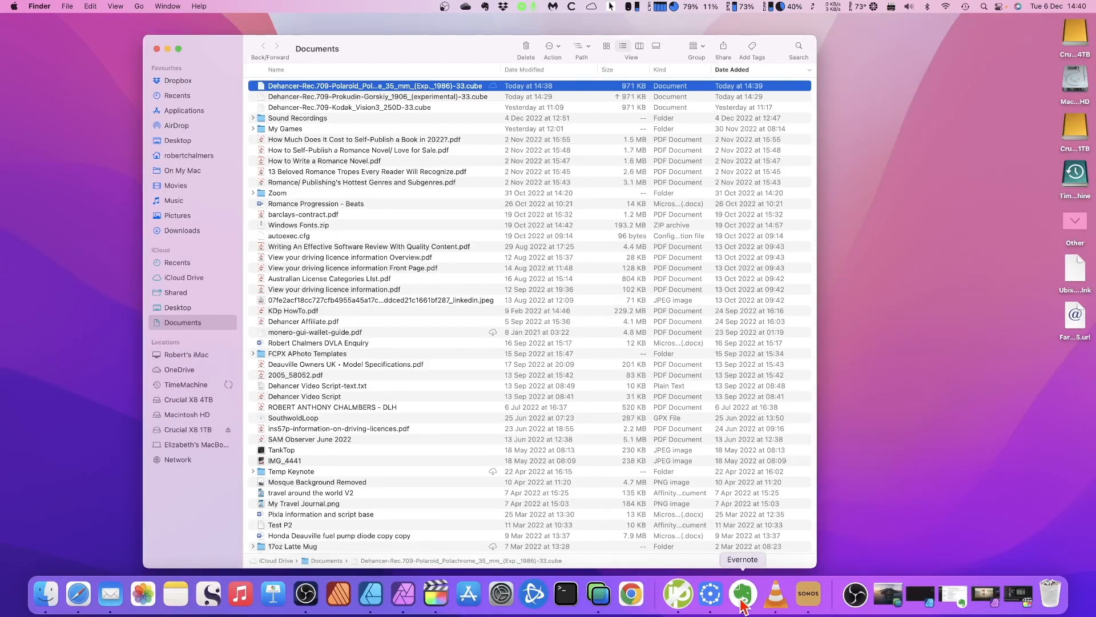
click(408, 600)
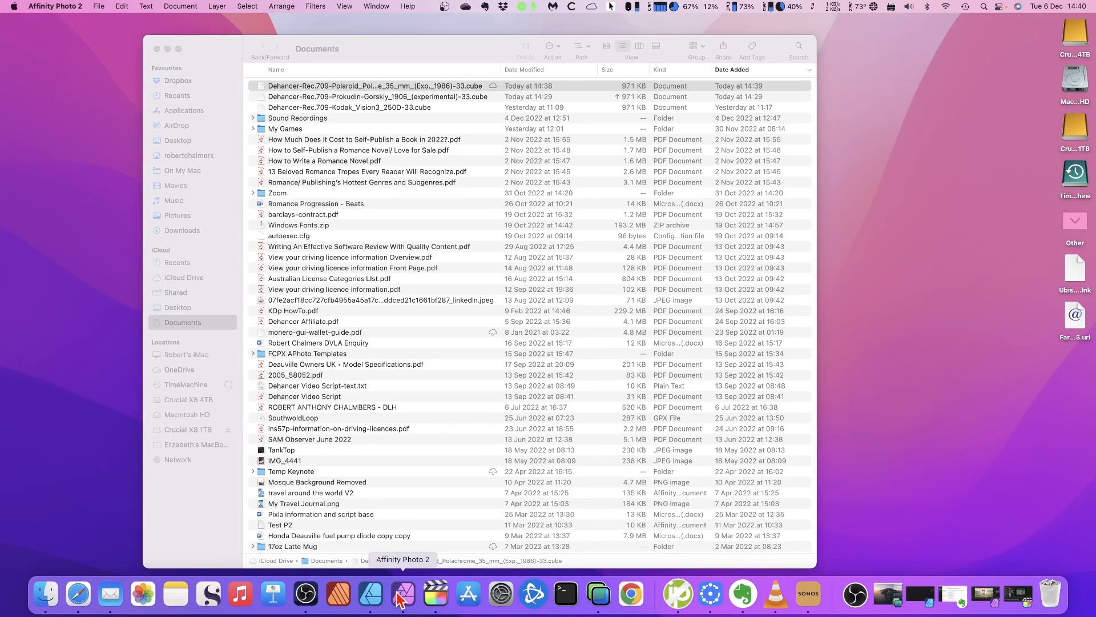
click(51, 7)
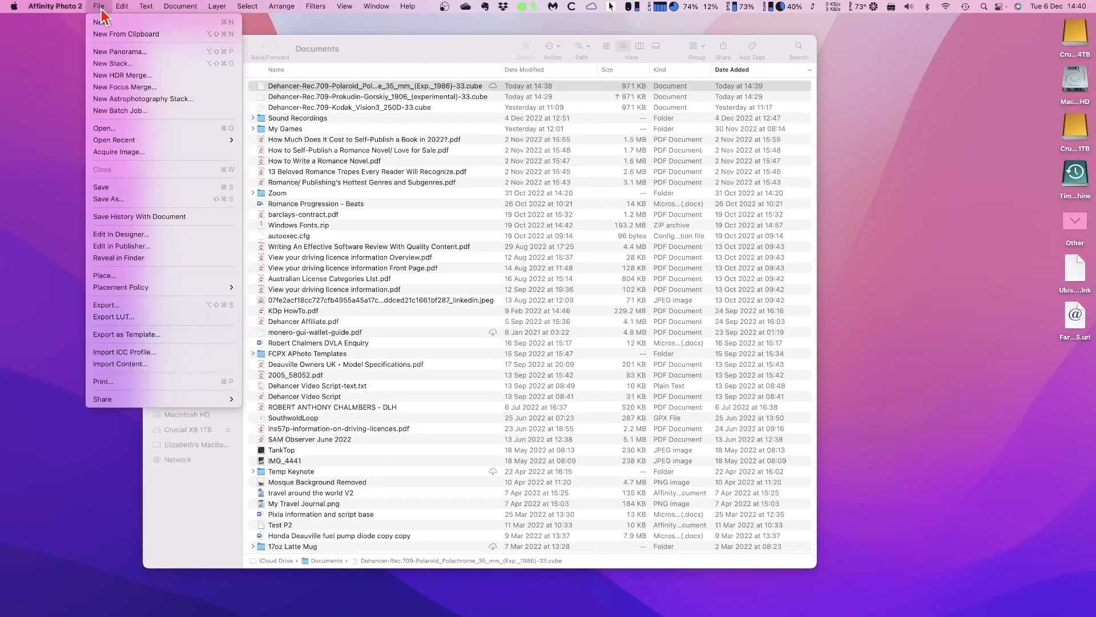
click(903, 516)
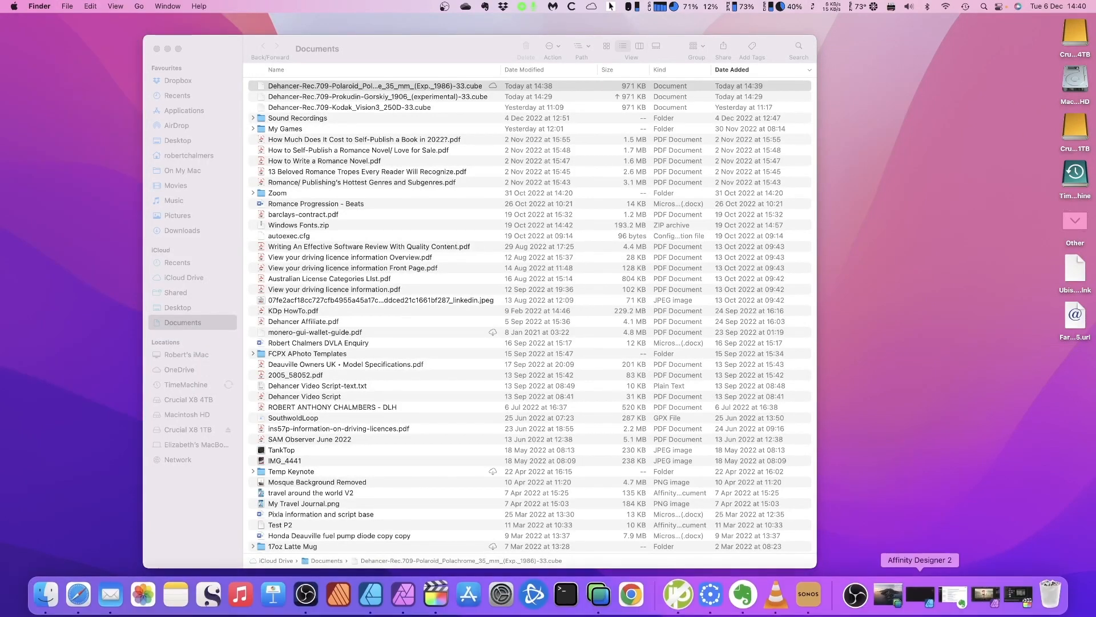
click(988, 596)
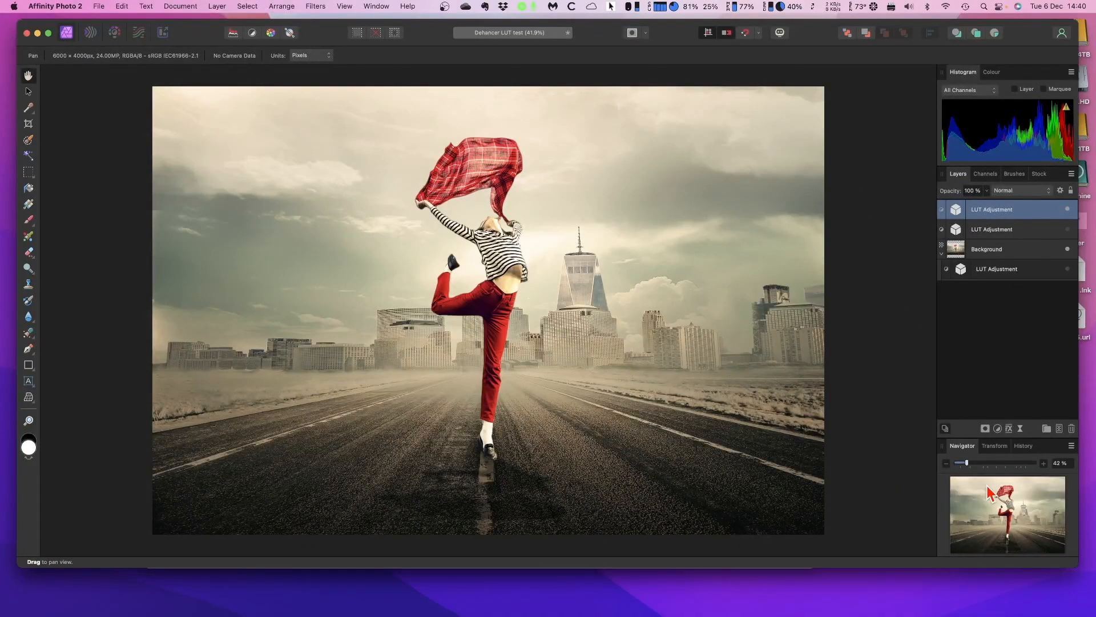
Add another LUT adjustment and load Dehancer-Rec.709-Polaroid_Polachrome_35_mm_(Exp._1986)-33.cube into it from the Documents folder.
click(997, 429)
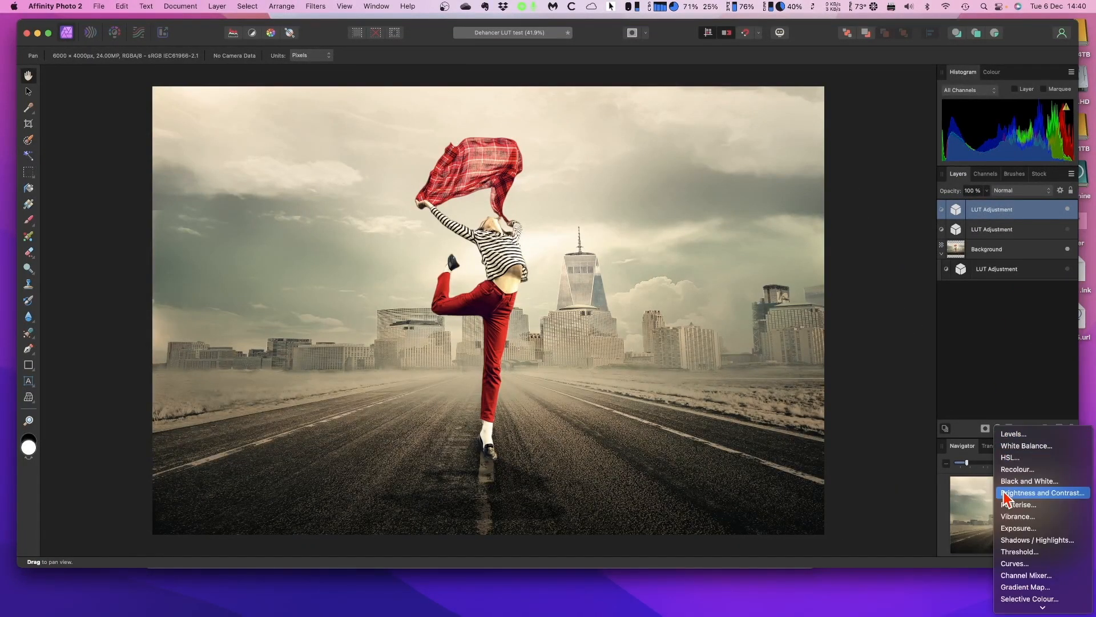
scroll(1008, 496, down, 5)
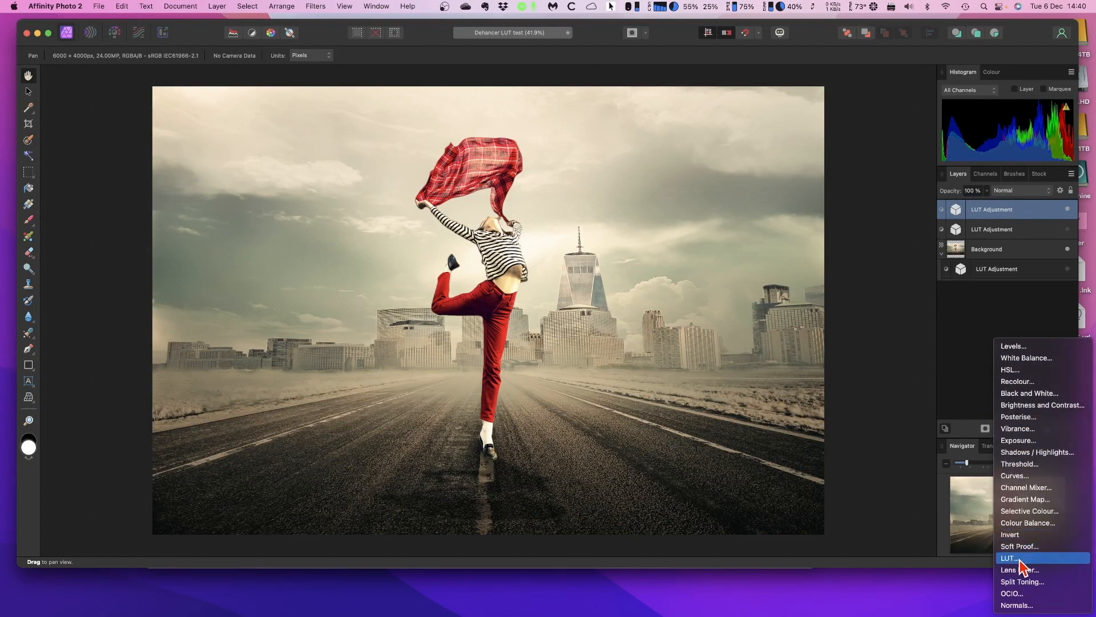
click(1019, 559)
click(741, 499)
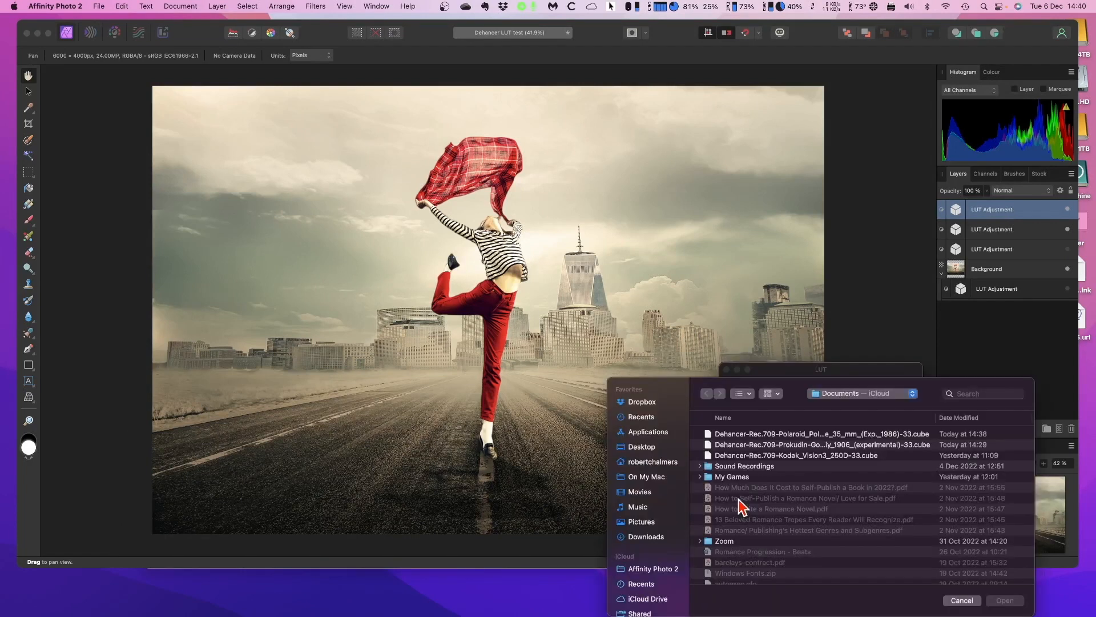
click(748, 435)
scroll(747, 435, right, 1)
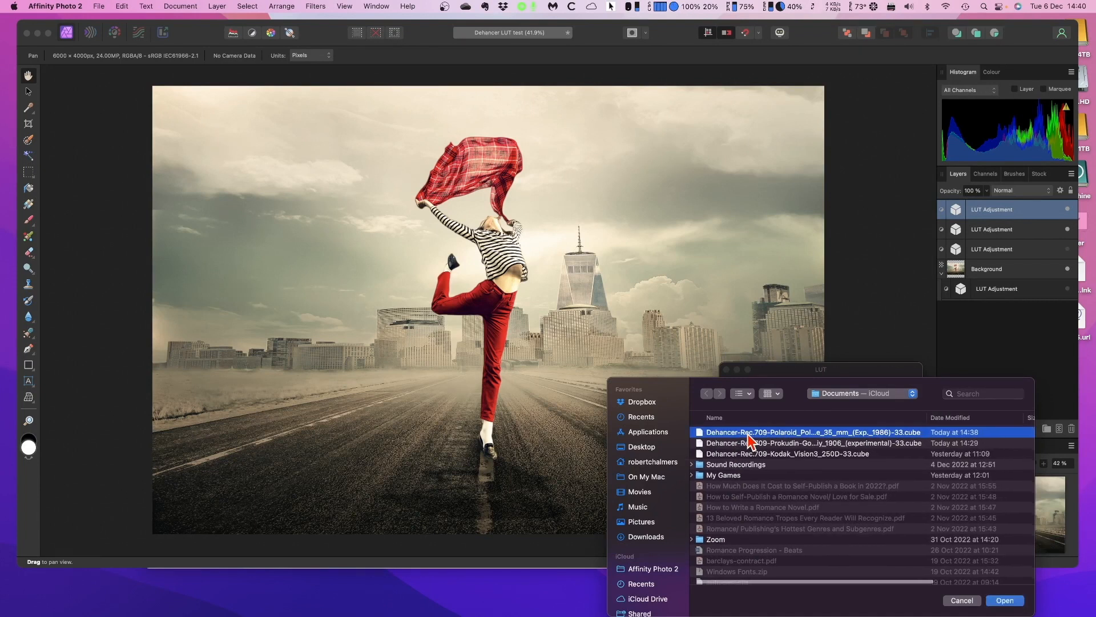
click(1005, 600)
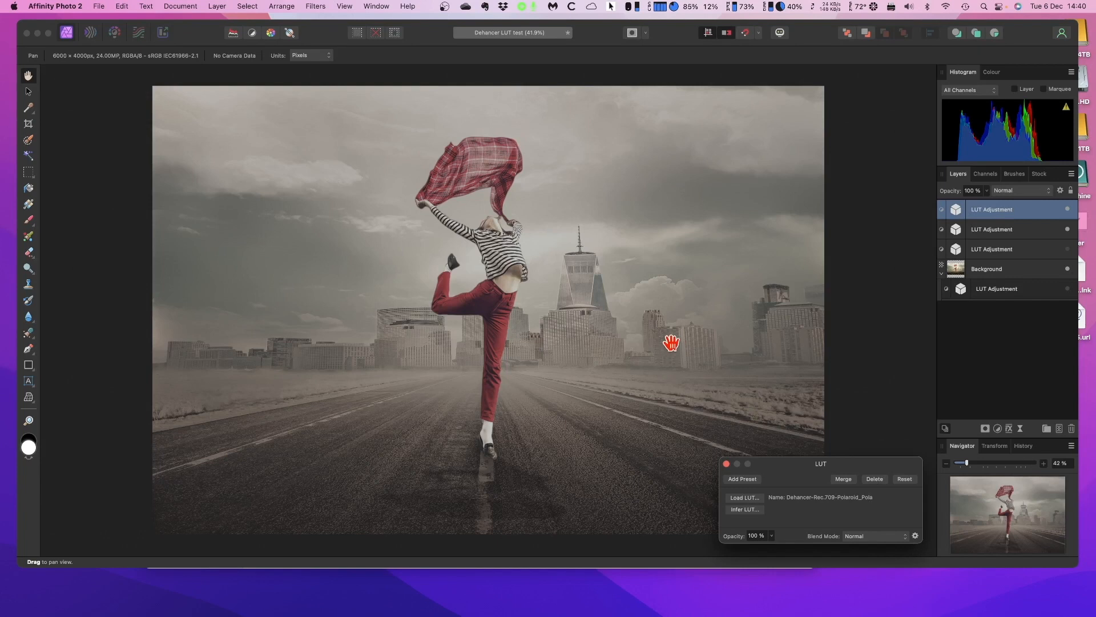
Hide the empty LUT adjustment just below the Polaroid one and toggle the Background layer off and on, leaving it visible.
mouse_move(448, 614)
click(1067, 230)
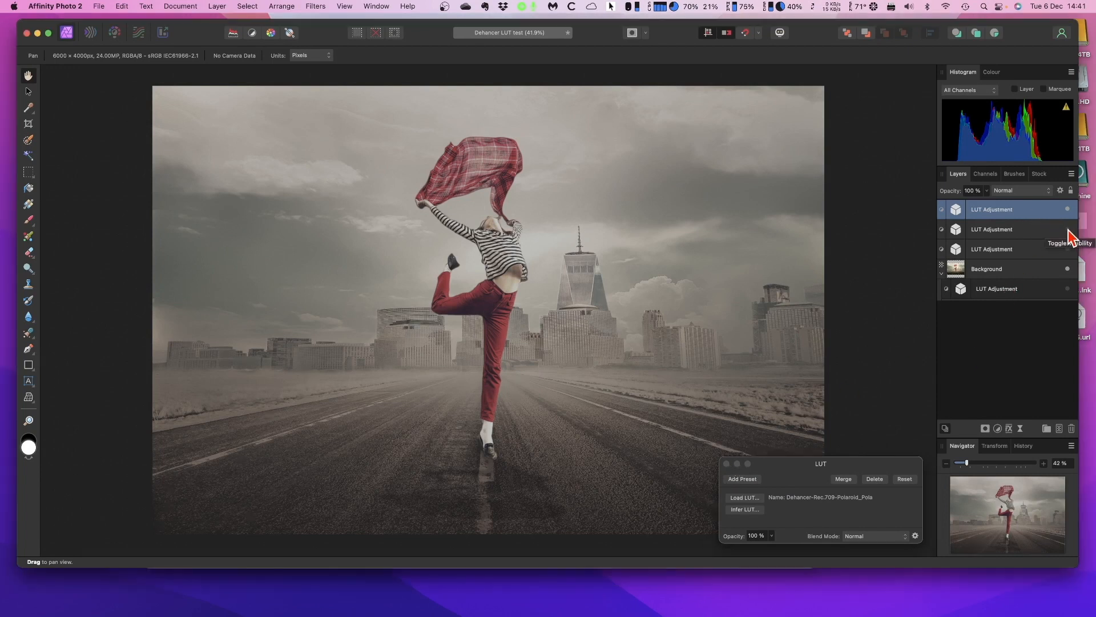
click(1067, 269)
click(1067, 270)
click(1059, 269)
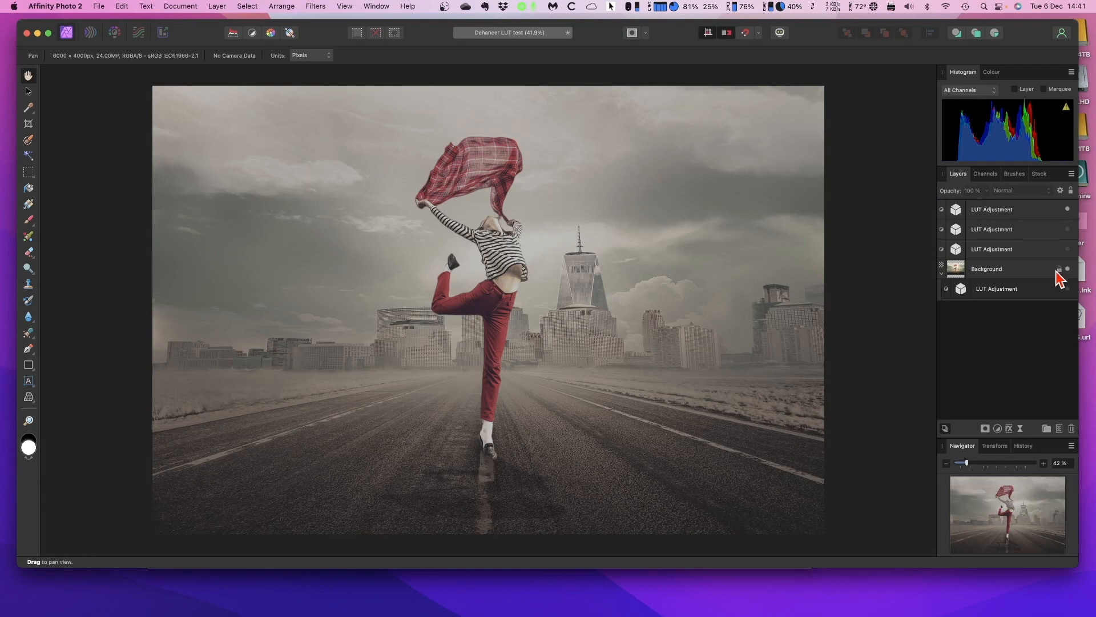
Compare the image with and without the top Polaroid LUT adjustment, leaving that adjustment hidden.
click(1067, 209)
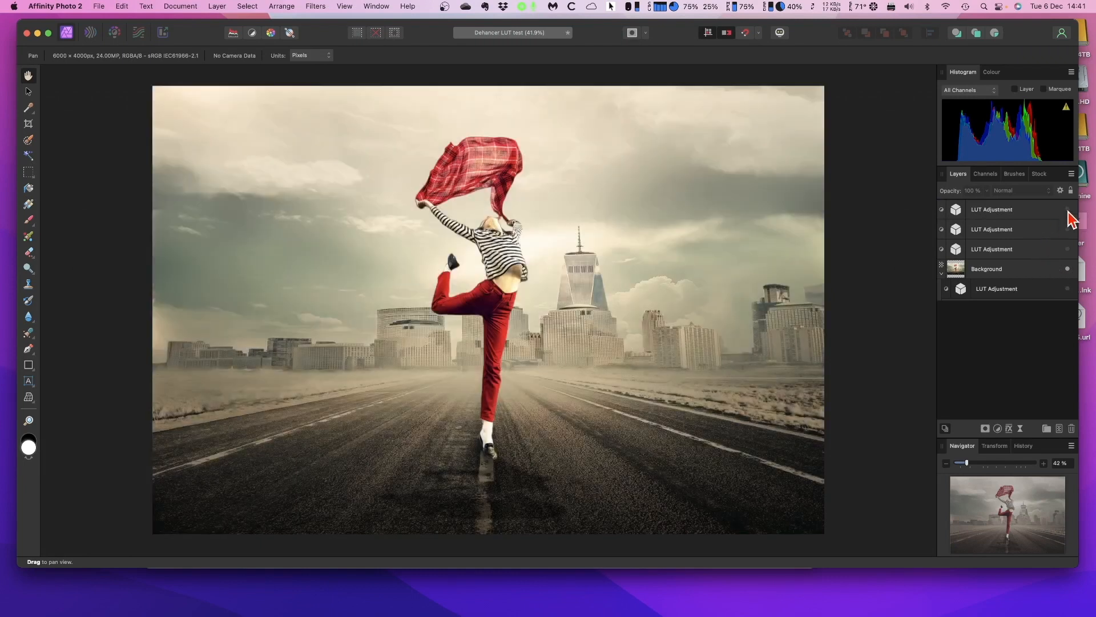
click(1067, 210)
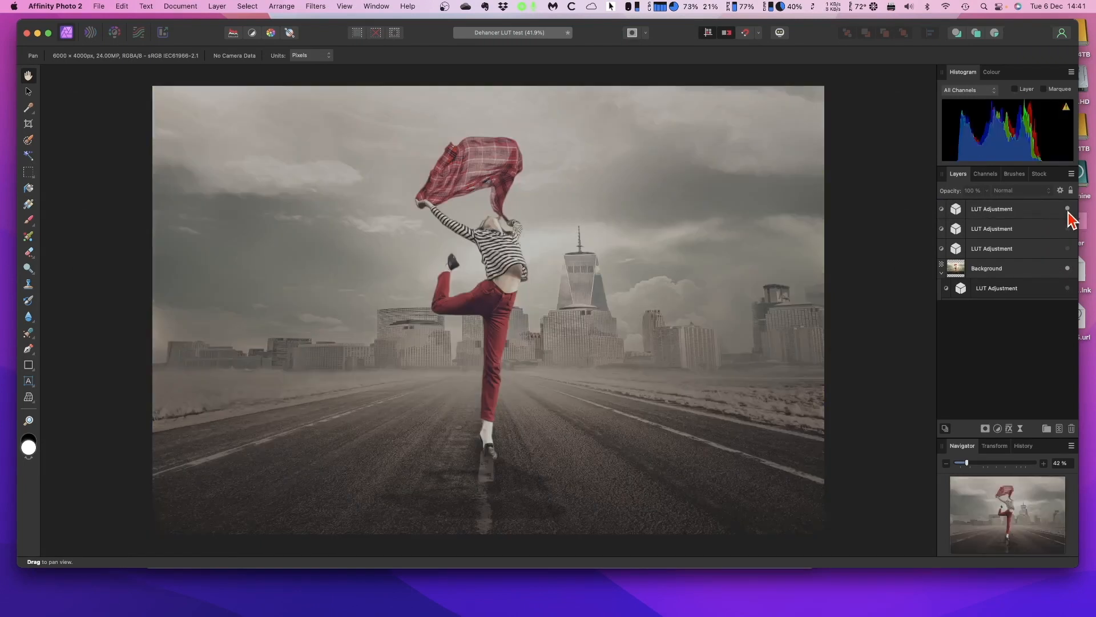
click(1067, 210)
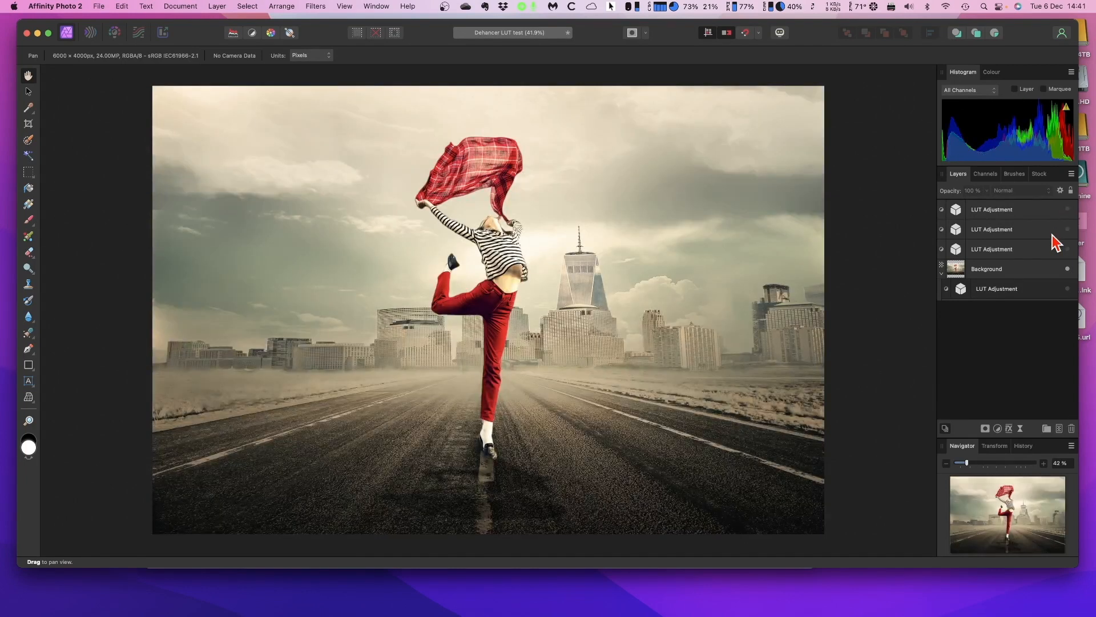
click(1067, 210)
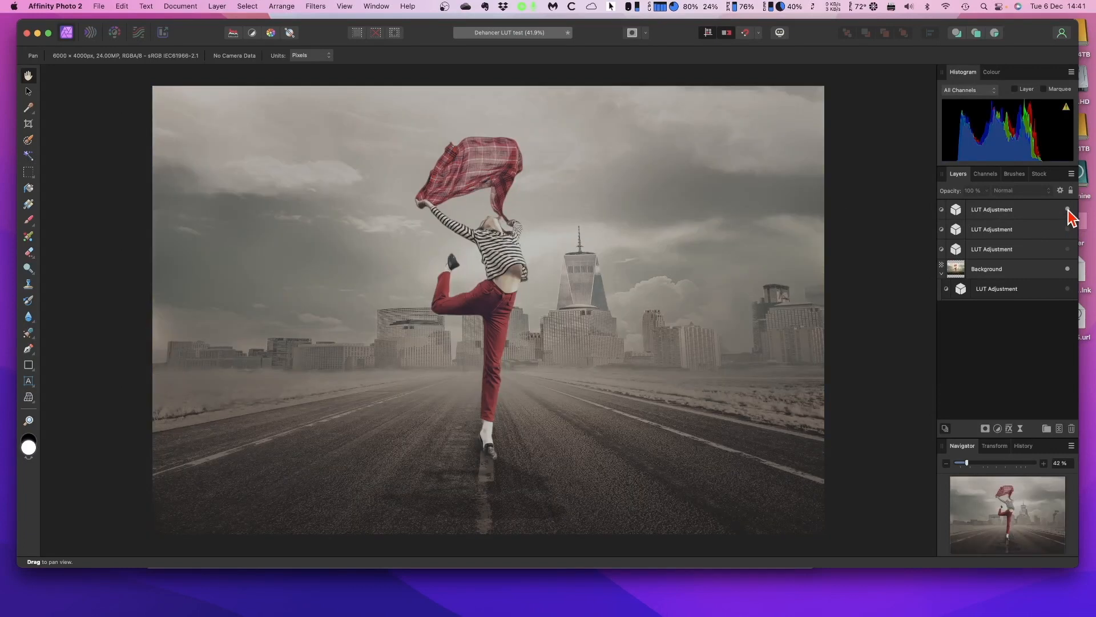
click(1067, 209)
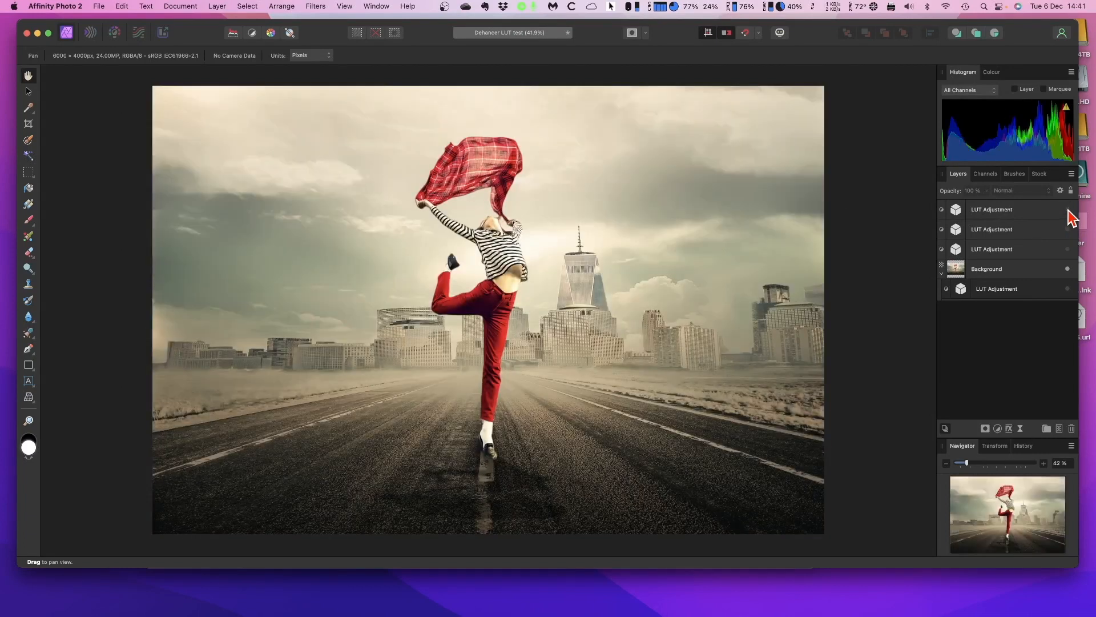
Compare the image with and without the LUT adjustment directly above the Background layer, leaving it hidden.
click(1067, 250)
click(1069, 251)
click(1068, 250)
click(1068, 249)
Compare the image with and without the LUT adjustment nested in the Background layer, leaving it visible.
click(1067, 289)
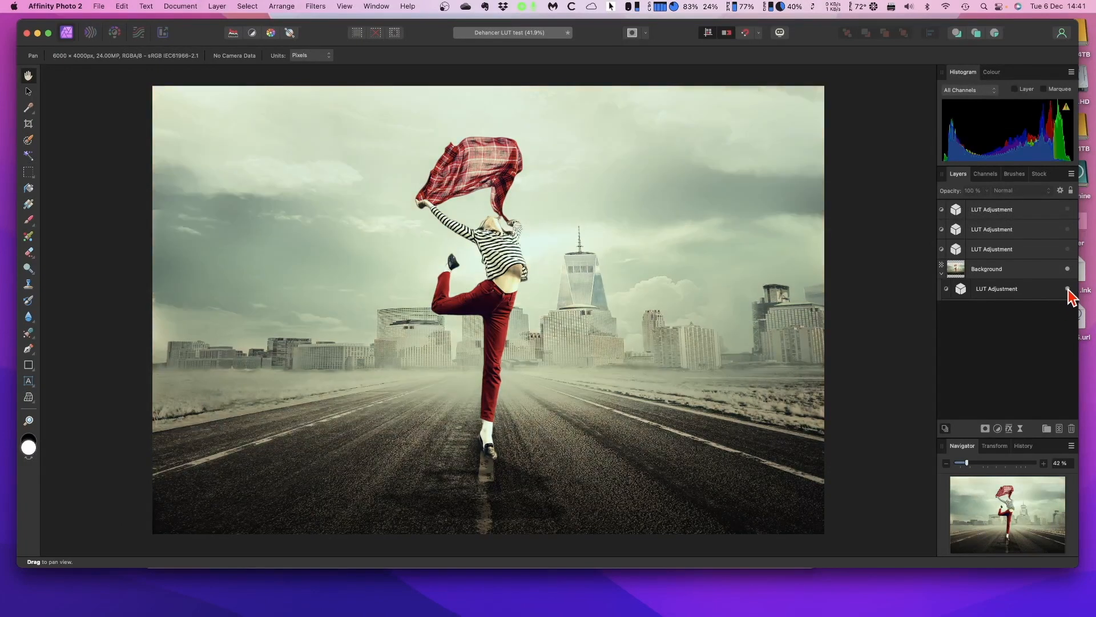
click(1067, 289)
click(1068, 289)
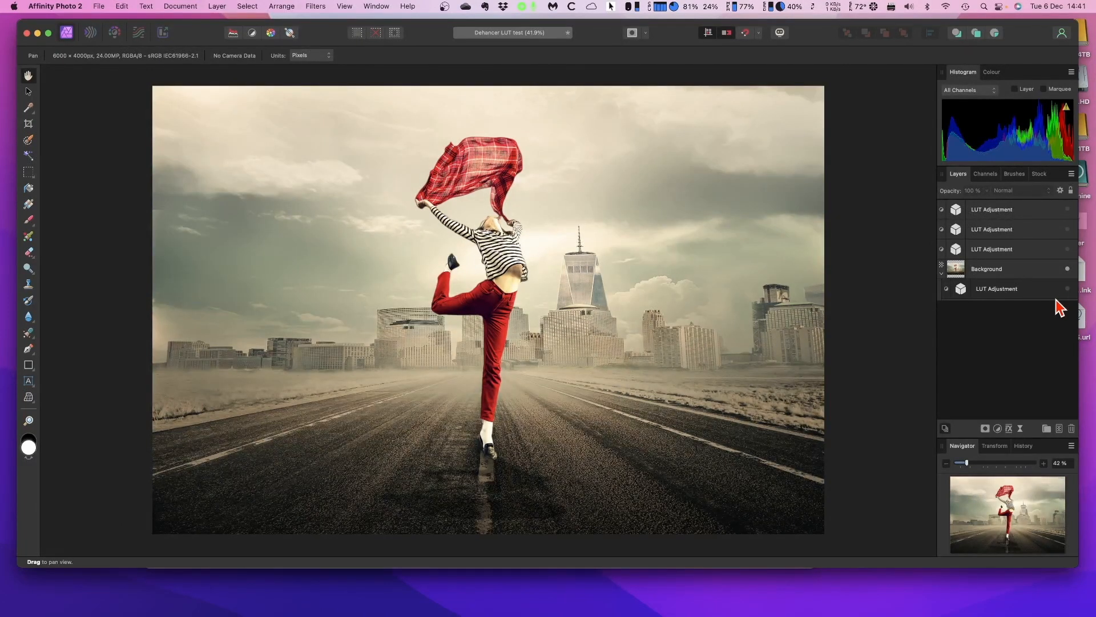
click(1068, 289)
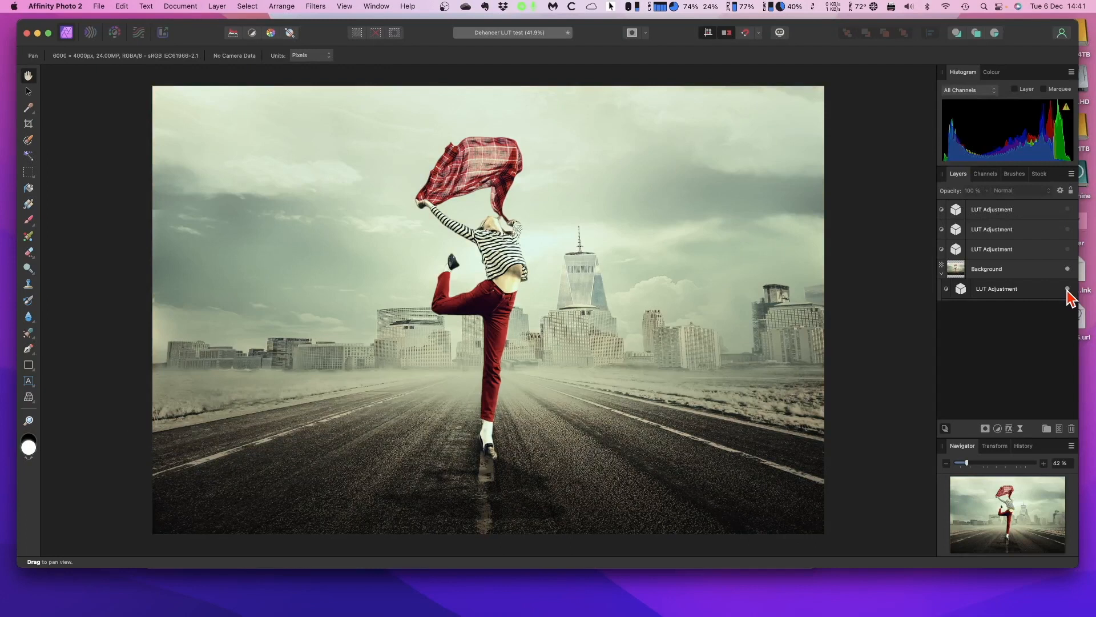